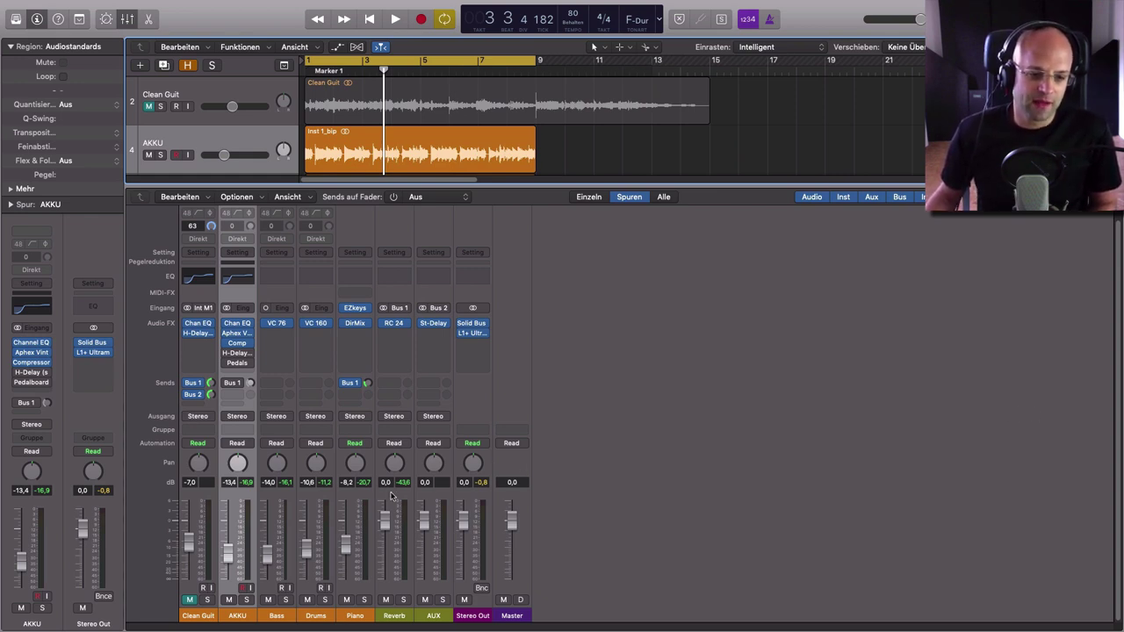
# Step: Open the Pedalboard on the AKKU track, try the Robo Flanger's Rate control, and close the plug-in
pyautogui.click(236, 364)
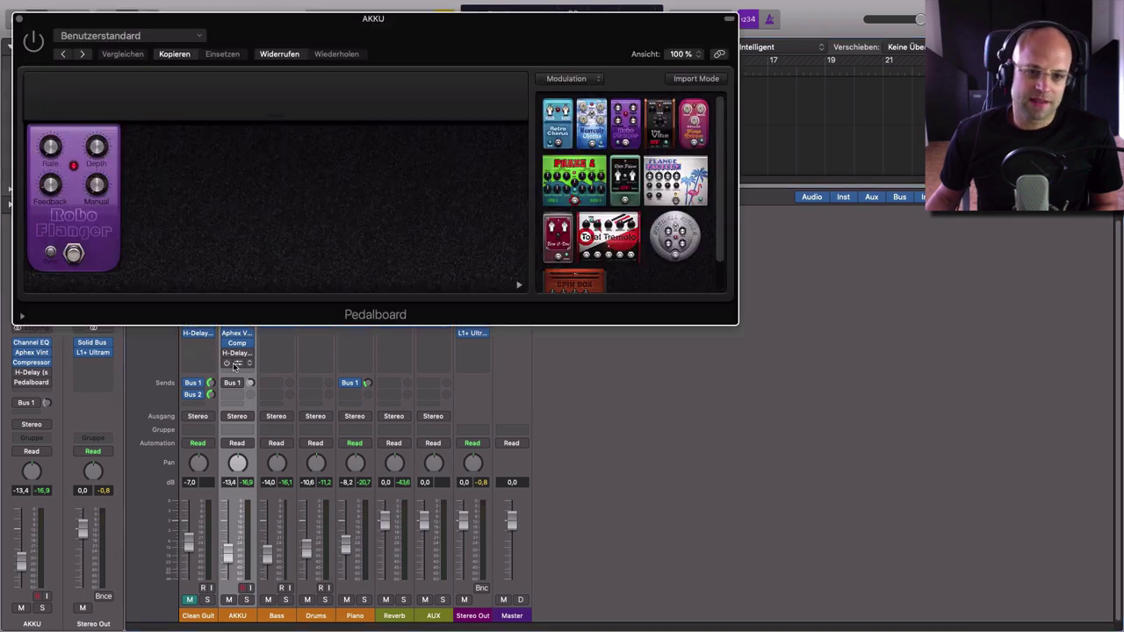
pyautogui.moveTo(459, 50); pyautogui.dragTo(869, 152)
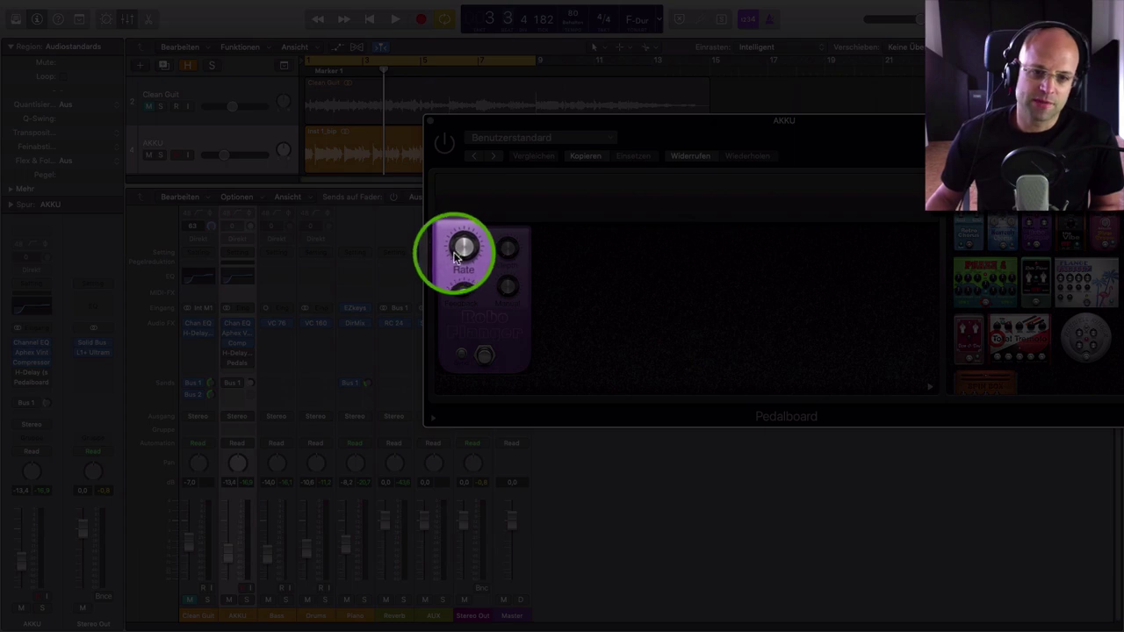
pyautogui.moveTo(461, 253); pyautogui.dragTo(455, 245)
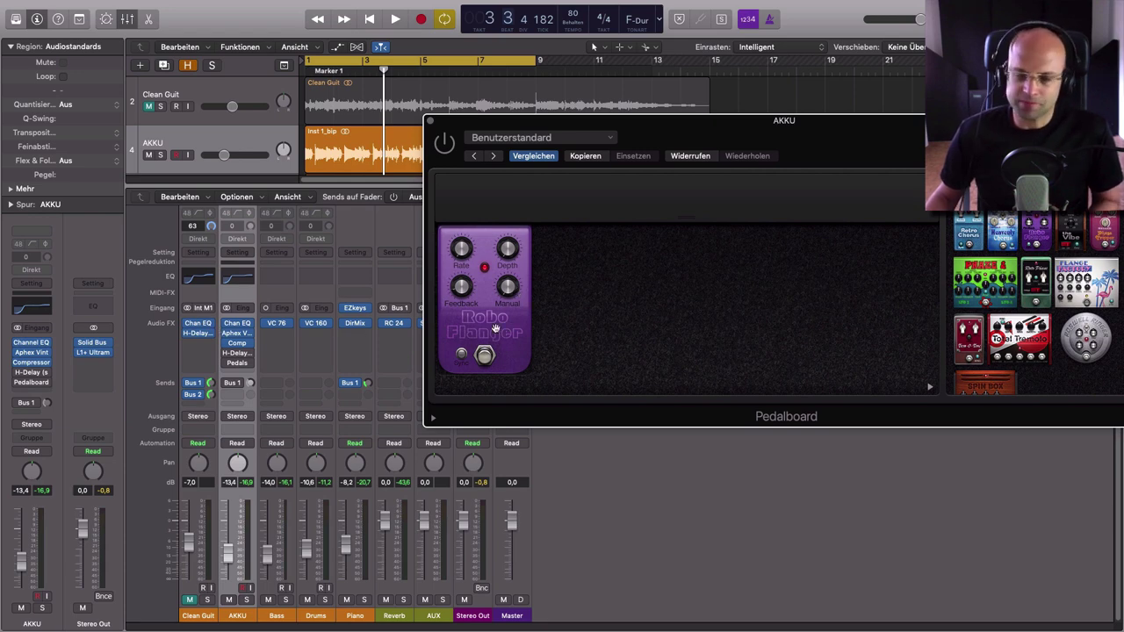
pyautogui.click(431, 123)
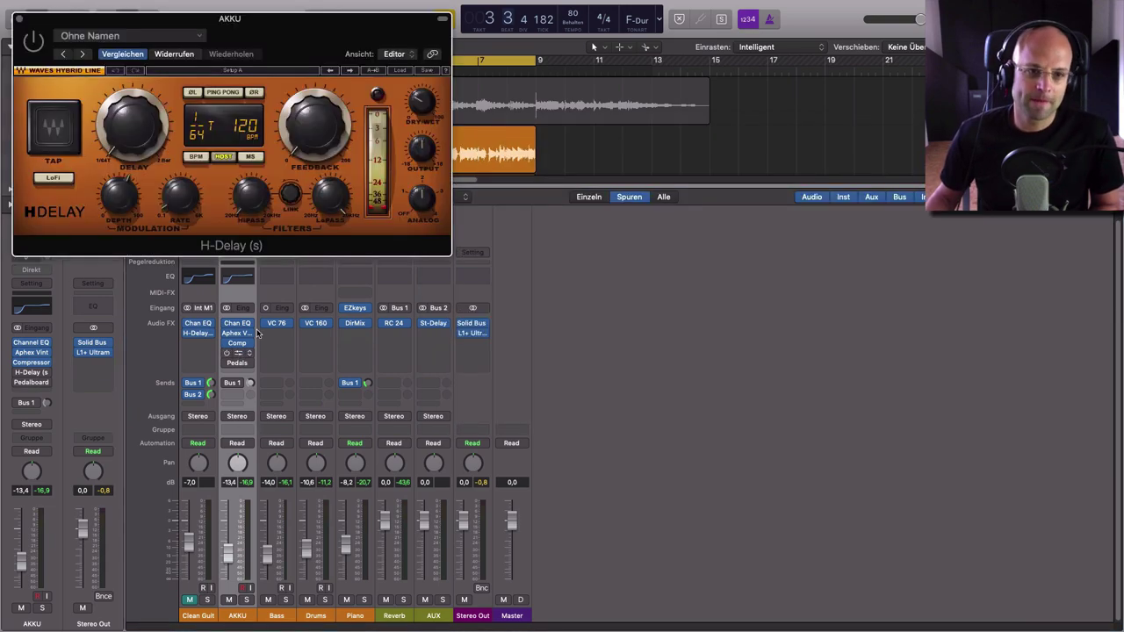
# Step: Place the AKKU track's H-Delay beside the mixer channels, set Dry/Wet to 30 and adjust the modulation rate
pyautogui.moveTo(282, 22); pyautogui.dragTo(813, 239)
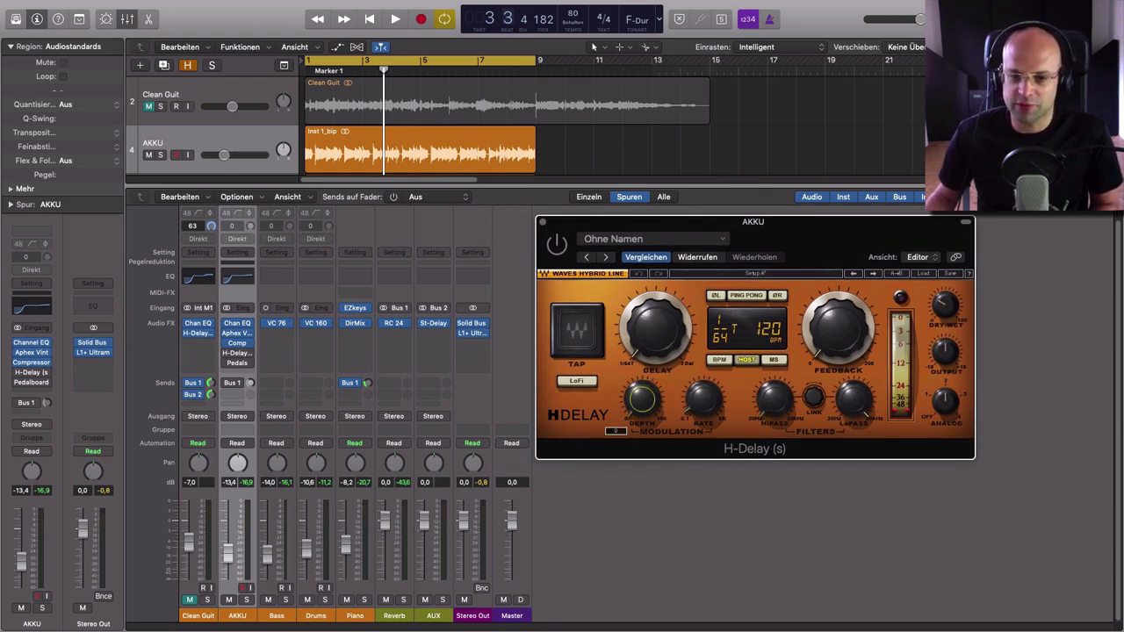
pyautogui.moveTo(703, 399)
pyautogui.moveTo(642, 399)
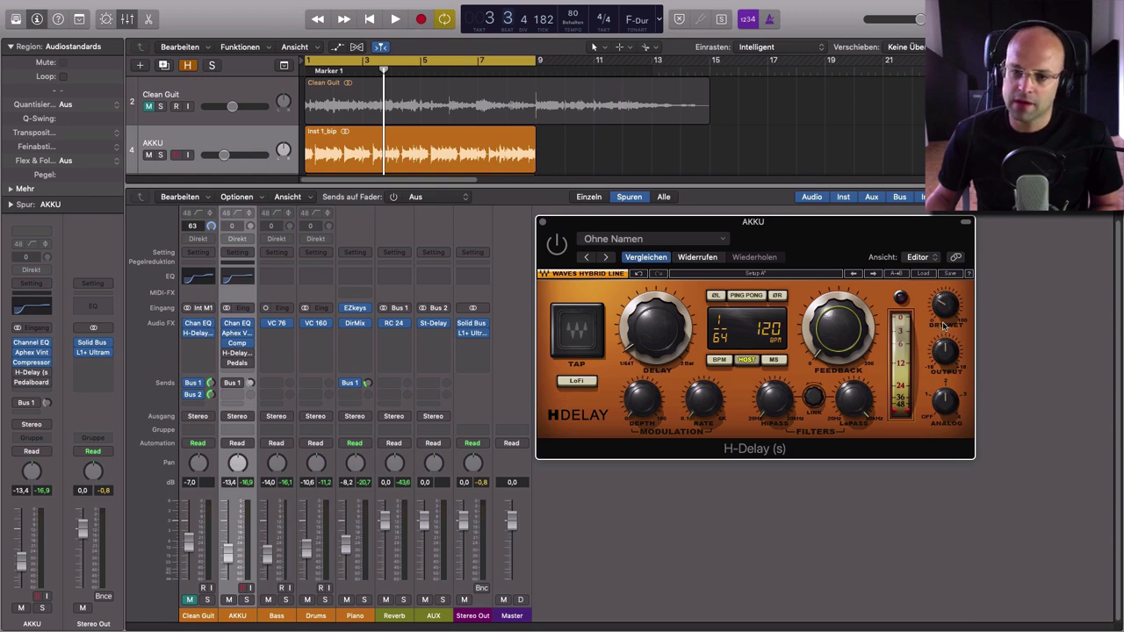
pyautogui.moveTo(946, 308); pyautogui.dragTo(946, 302)
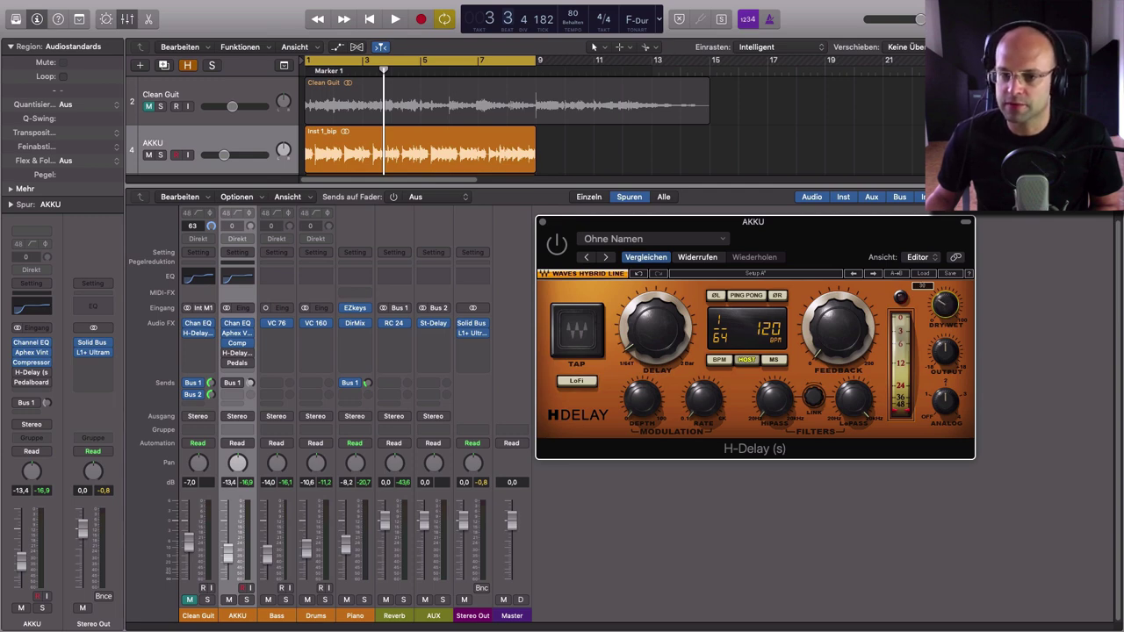
pyautogui.moveTo(667, 222); pyautogui.dragTo(709, 219)
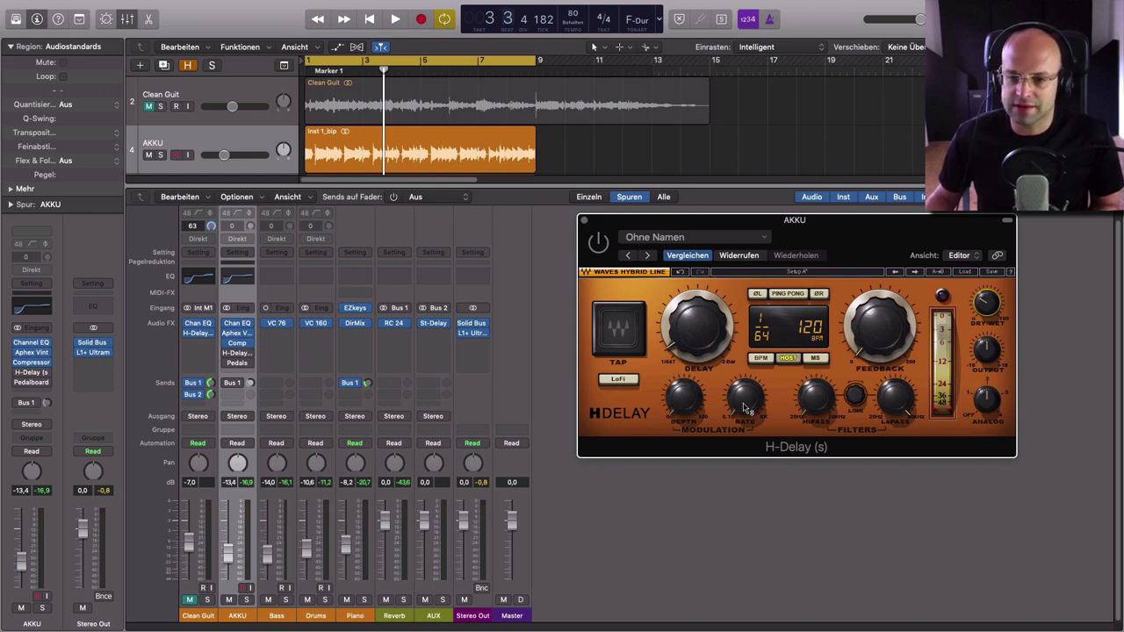
pyautogui.moveTo(753, 420); pyautogui.dragTo(747, 405)
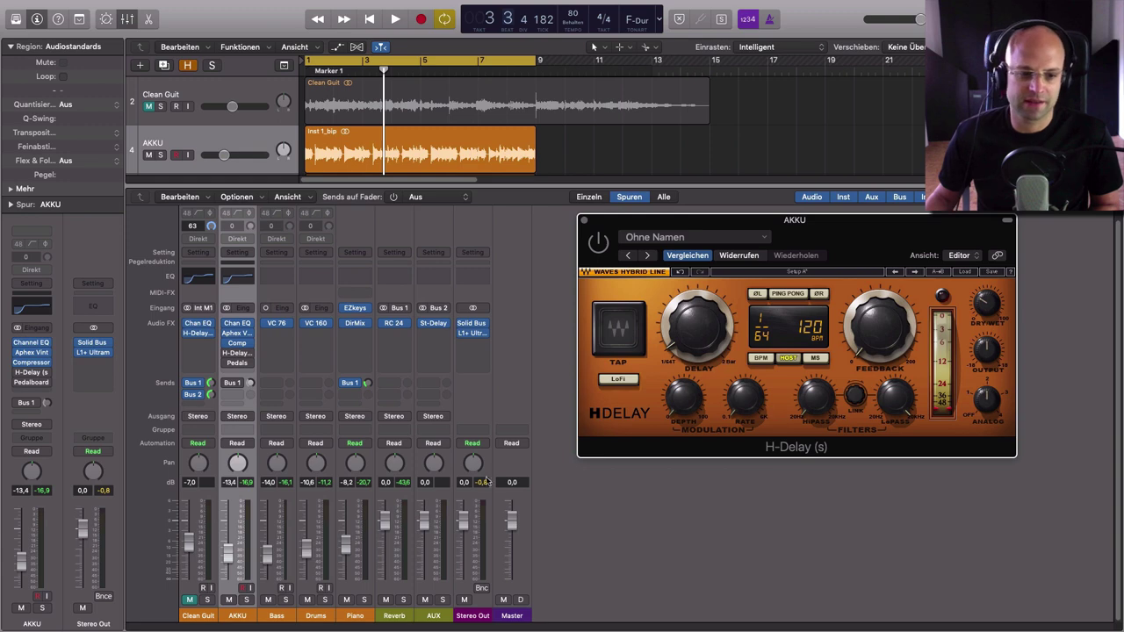
# Step: Solo the AKKU track and raise H-Delay's modulation depth to about the middle of its range during playback
pyautogui.click(247, 600)
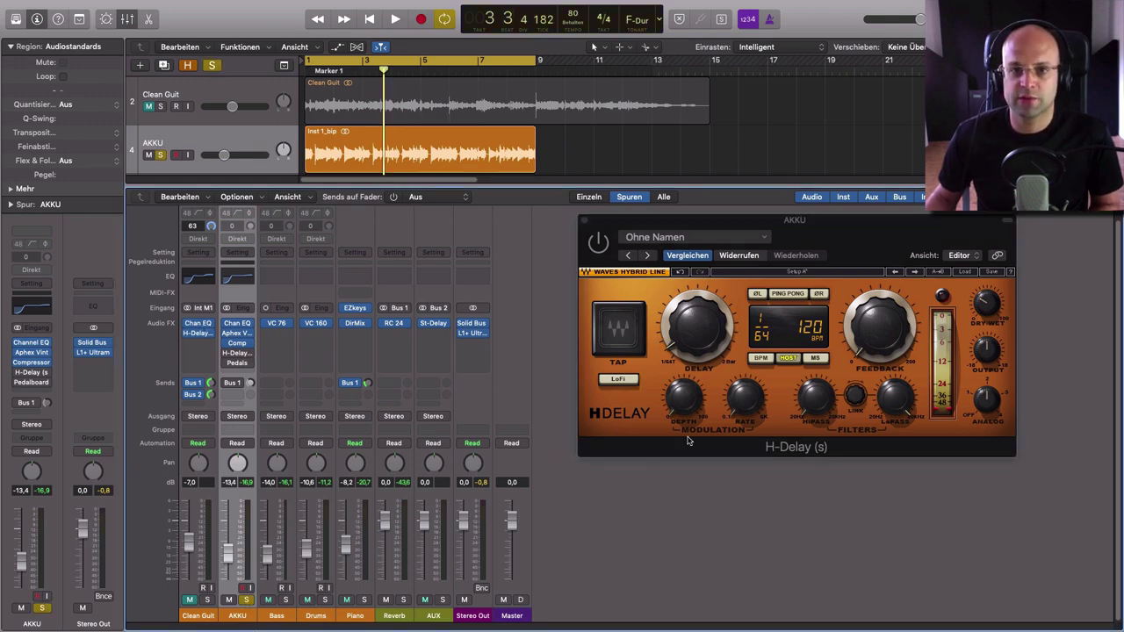
pyautogui.press('space')
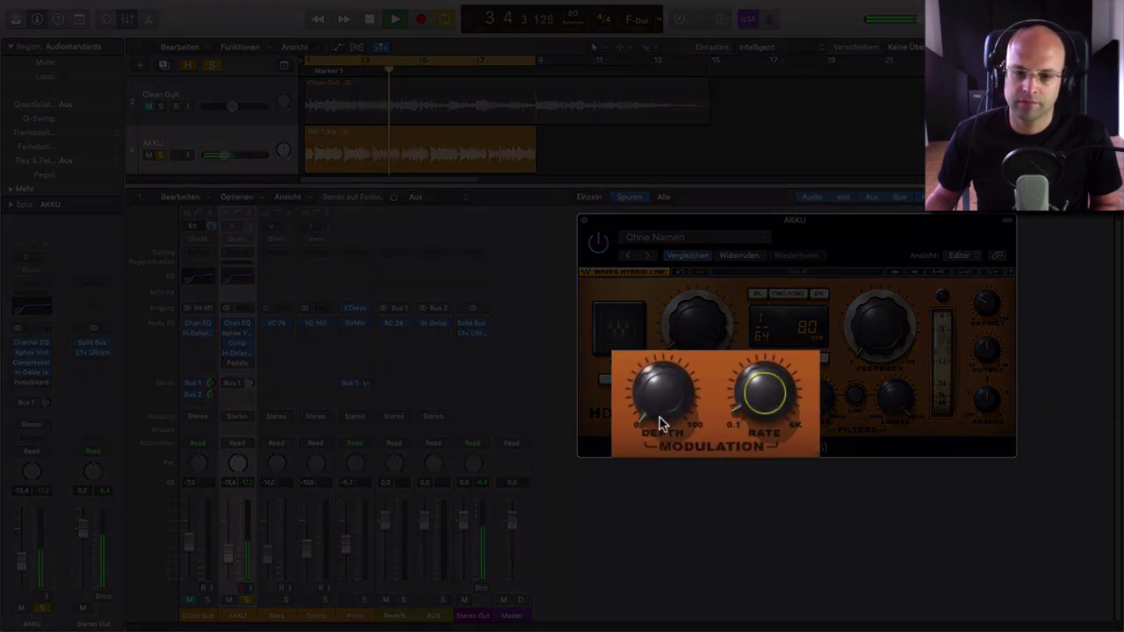
pyautogui.moveTo(655, 441); pyautogui.dragTo(661, 367)
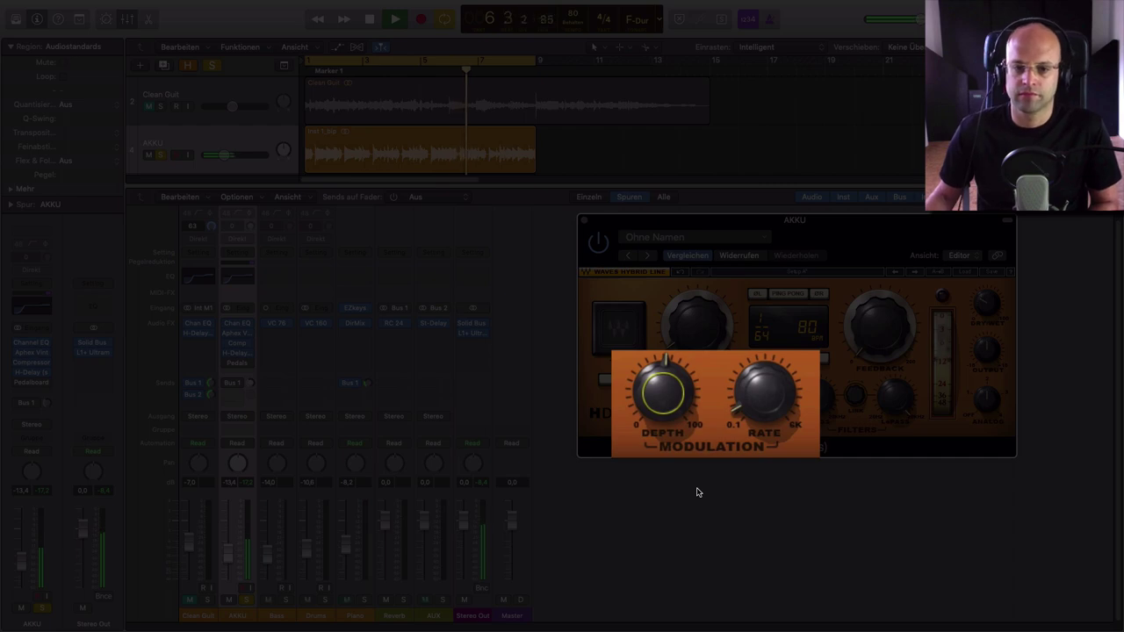
pyautogui.press('space')
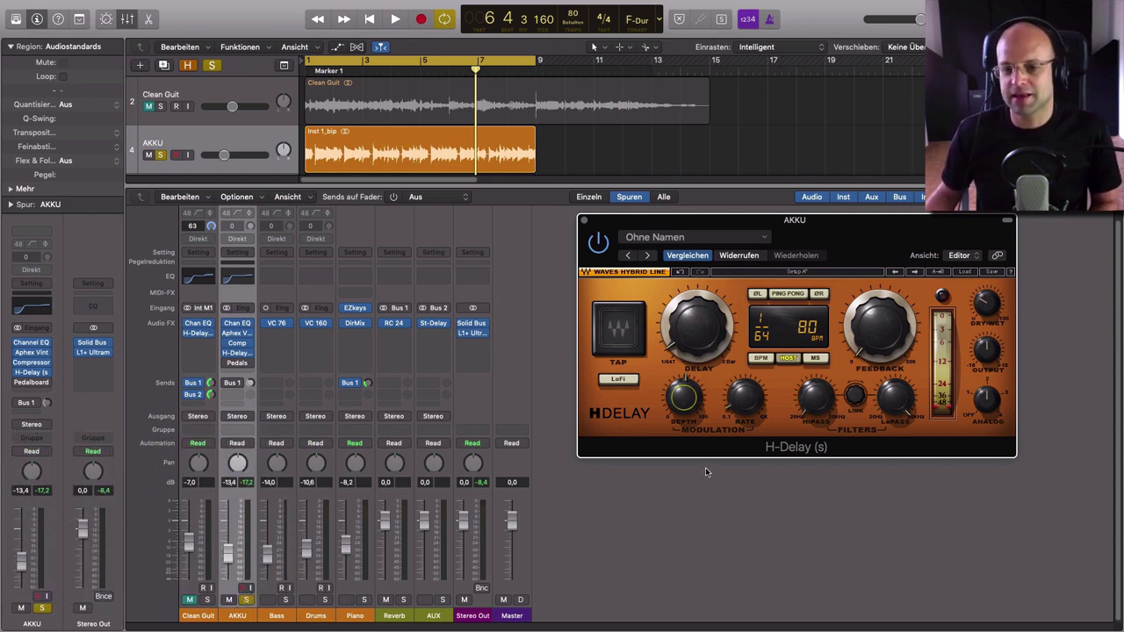
# Step: Fine-tune H-Delay's modulation rate on the soloed AKKU track and audition the flanger effect
pyautogui.click(688, 398)
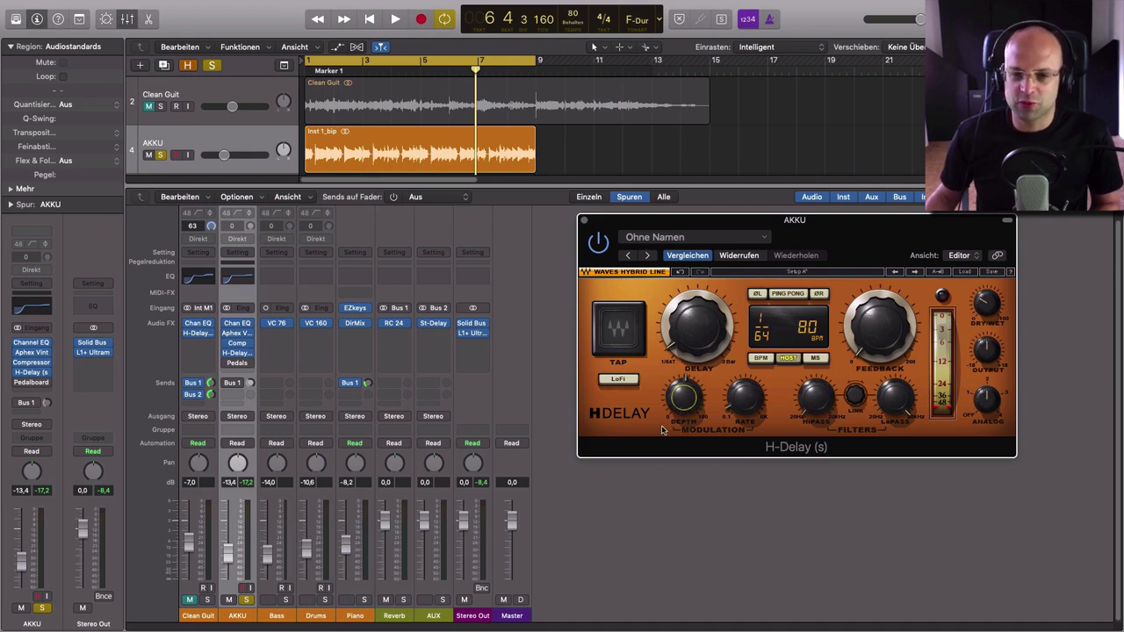
pyautogui.click(754, 401)
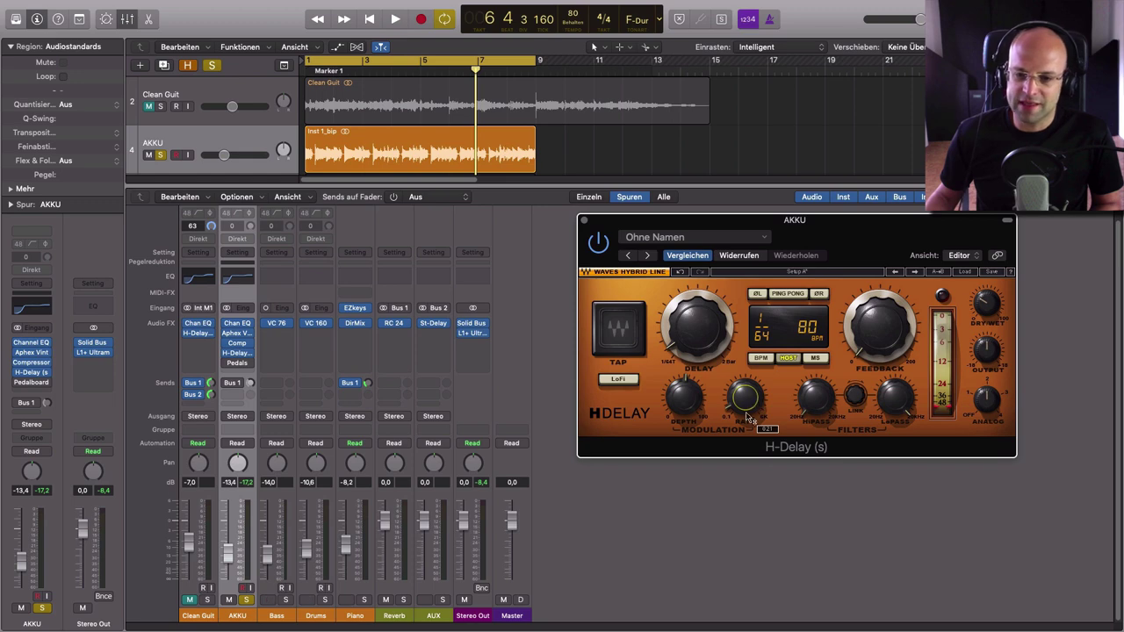
pyautogui.moveTo(747, 419); pyautogui.dragTo(745, 409)
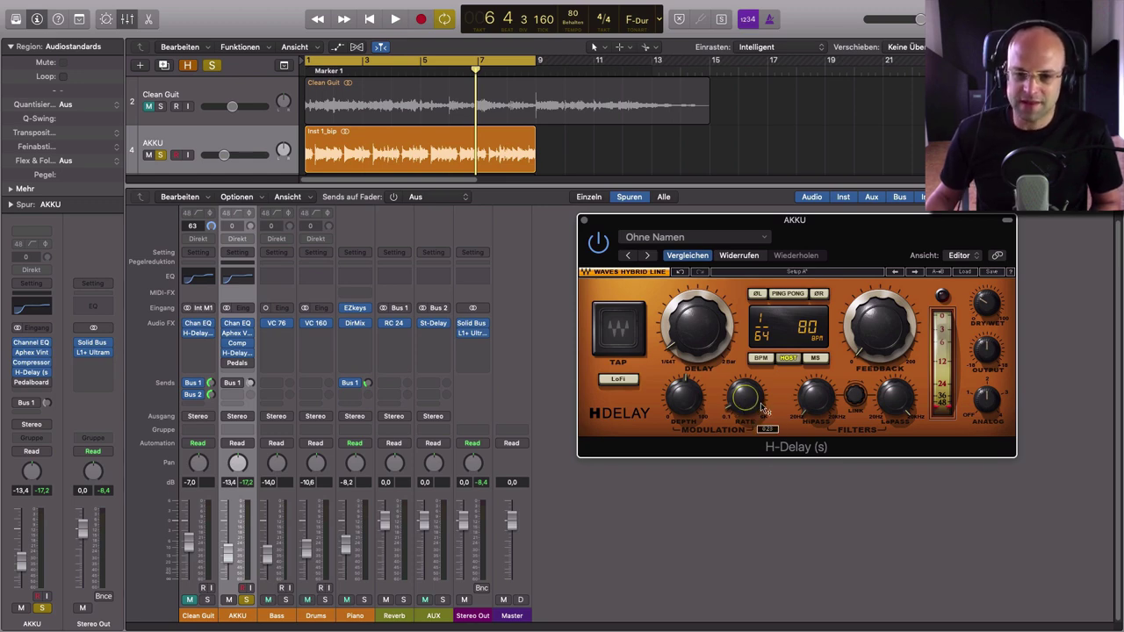
pyautogui.press('space')
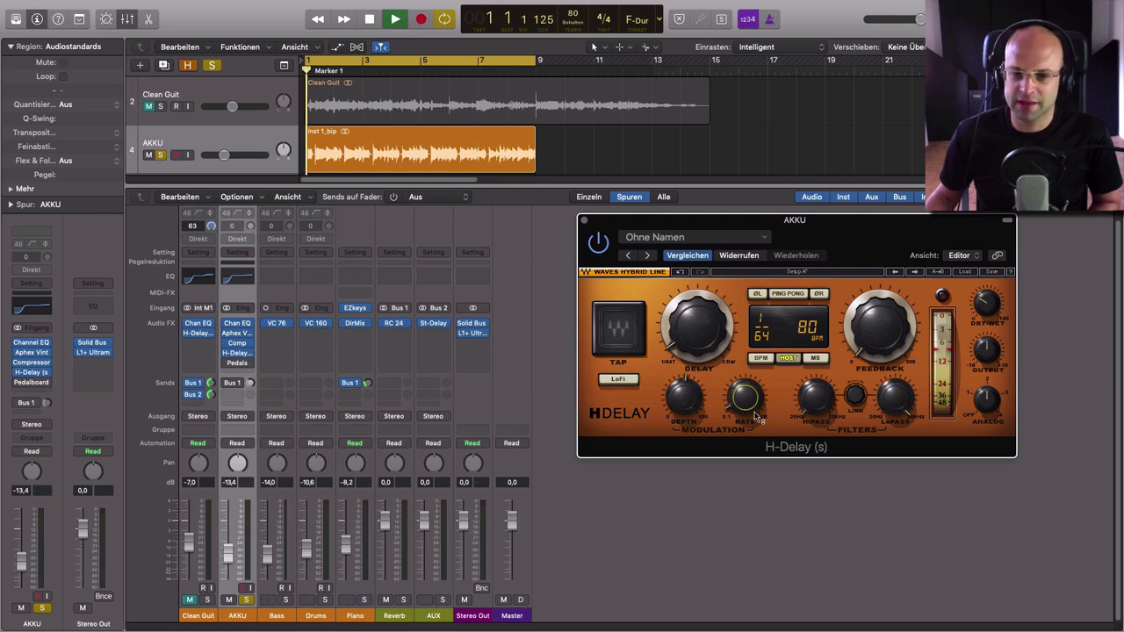
pyautogui.moveTo(744, 410); pyautogui.dragTo(752, 432)
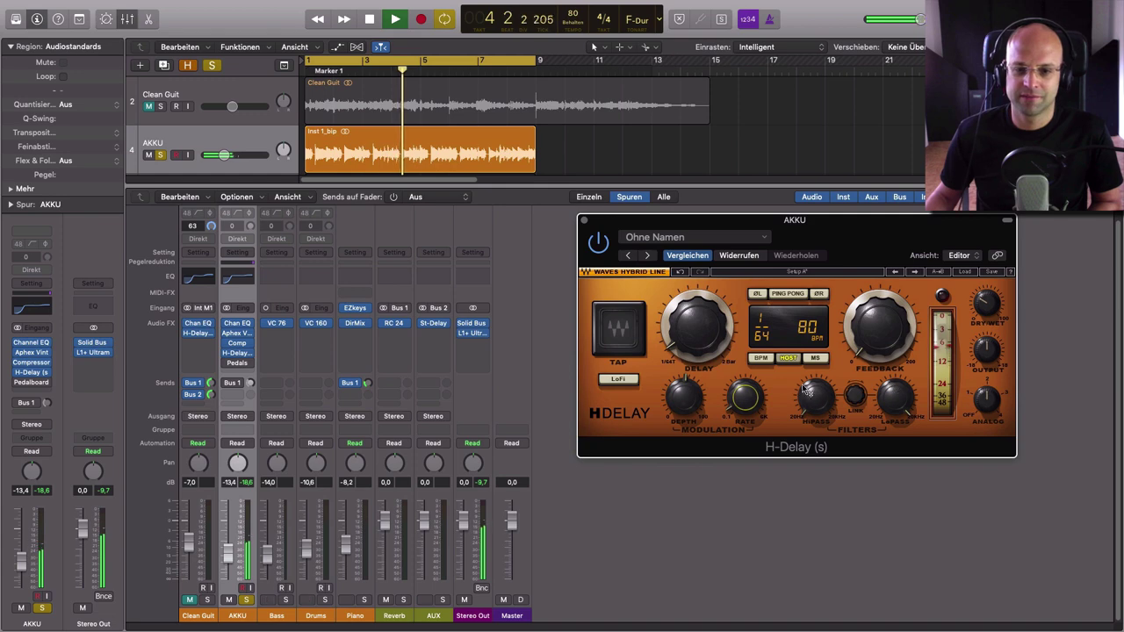
pyautogui.press('space')
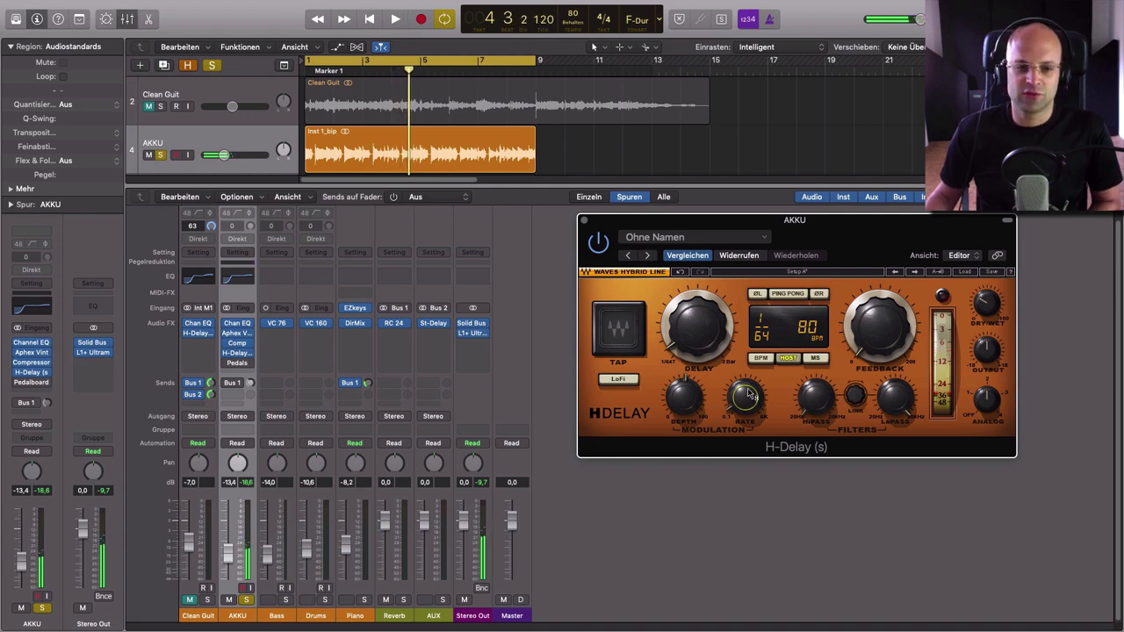
# Step: Activate the AKKU track's Bus 1 send and compare the soloed track with H-Delay bypassed and active
pyautogui.click(227, 383)
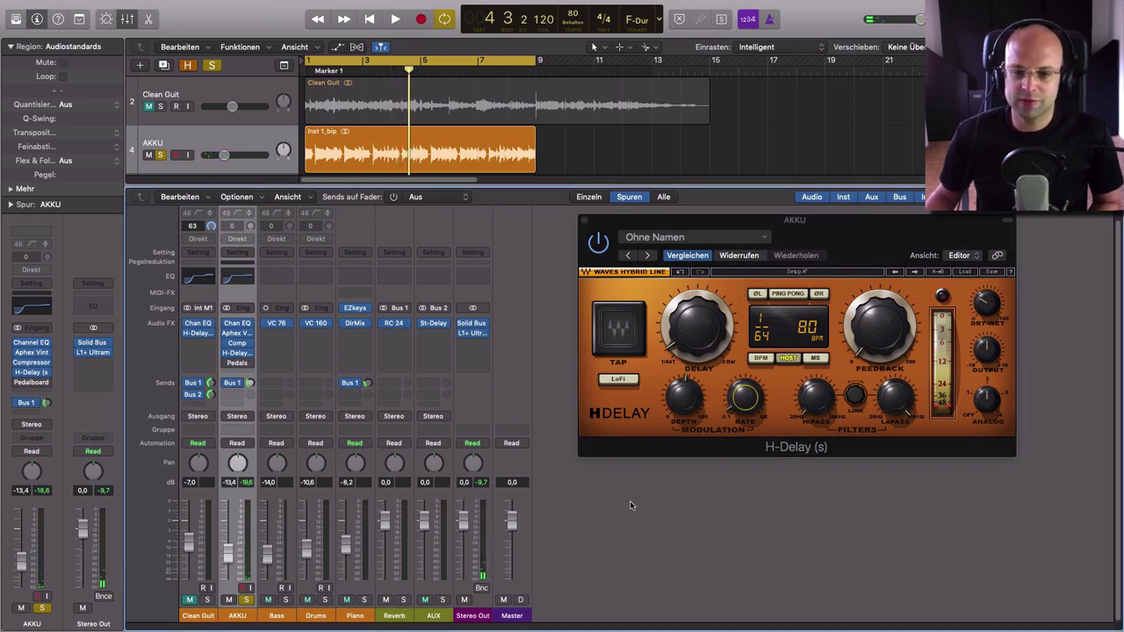
pyautogui.press('space')
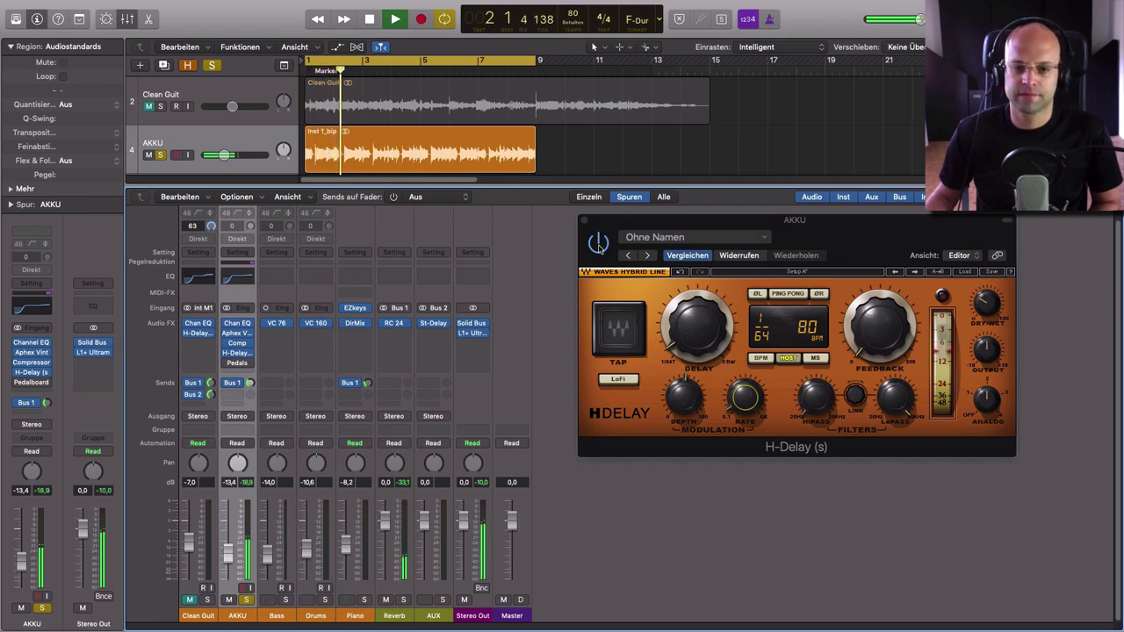
pyautogui.click(598, 244)
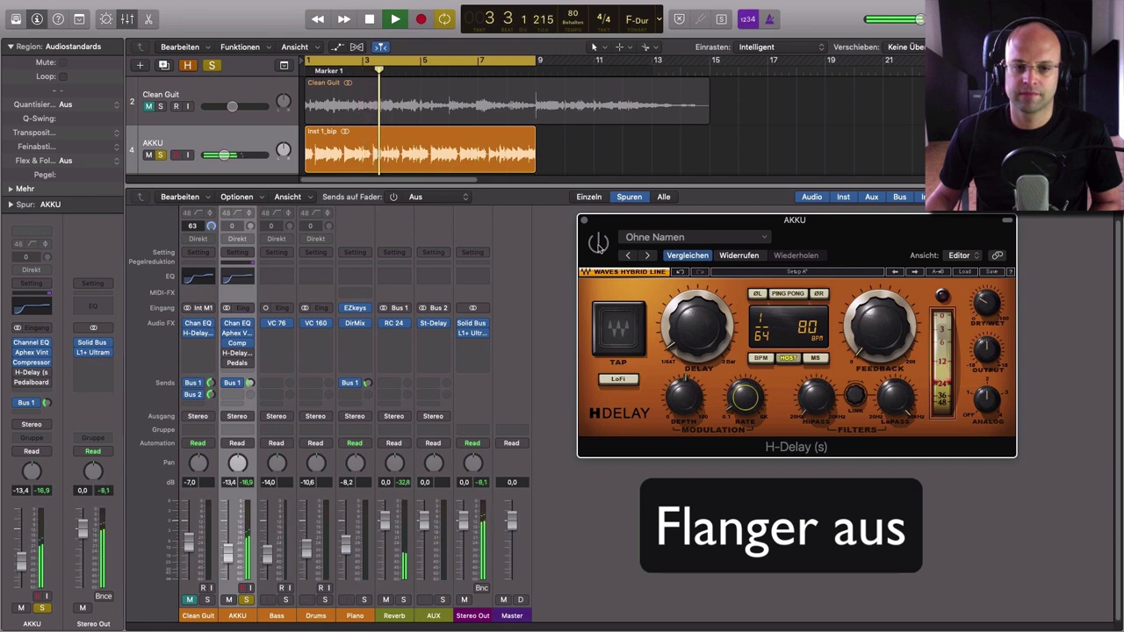
pyautogui.click(598, 243)
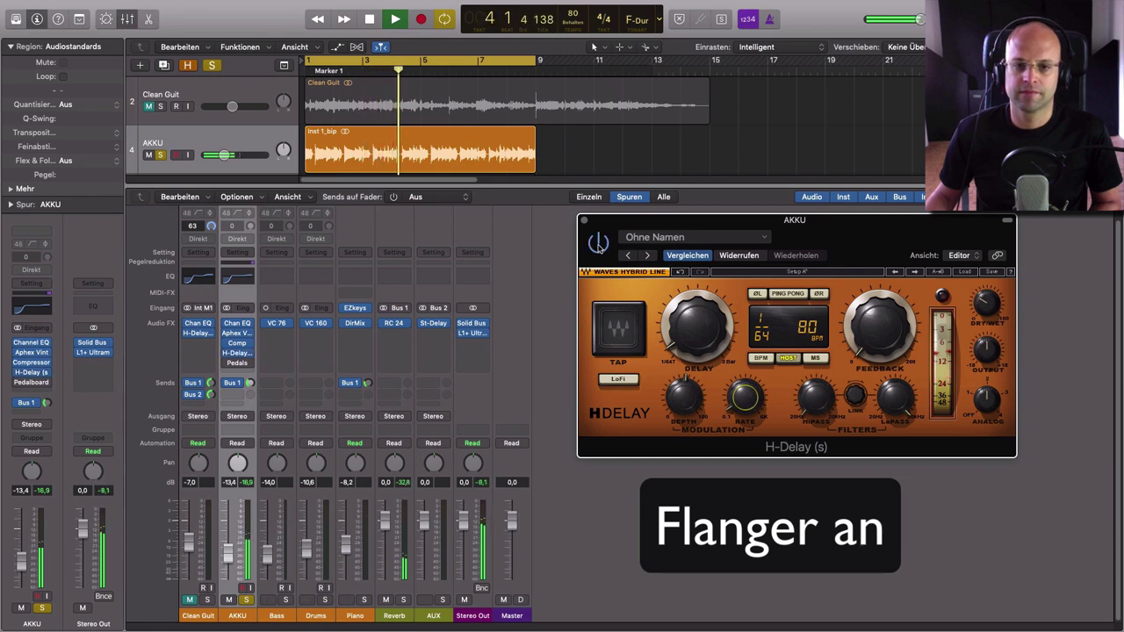
# Step: Unsolo the AKKU track and compare the full mix with its H-Delay bypassed and active
pyautogui.click(246, 600)
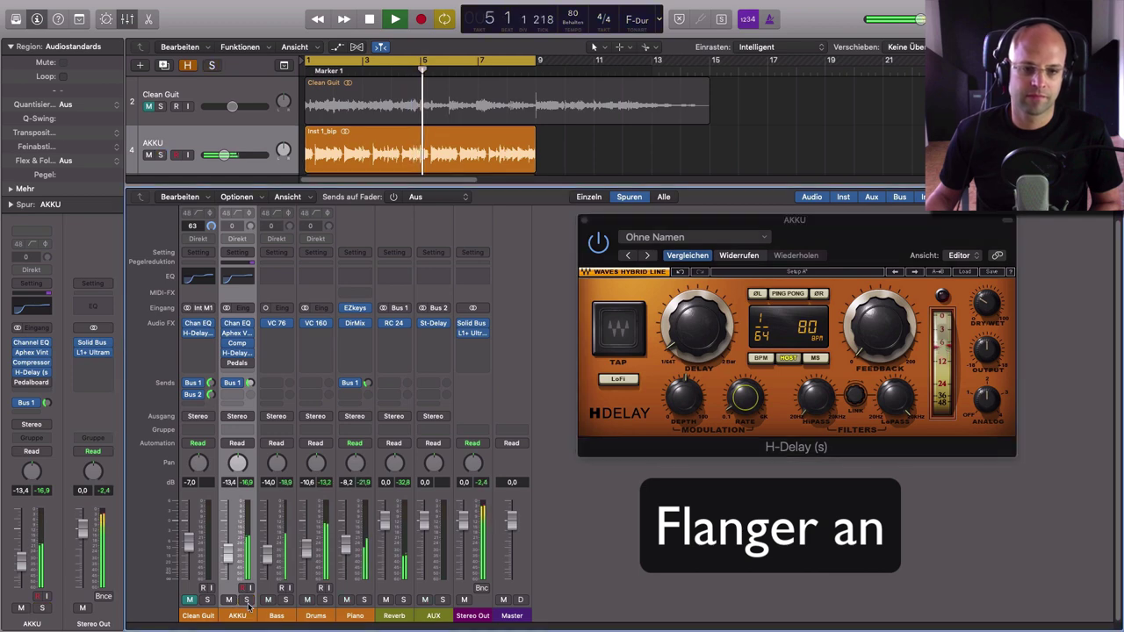
pyautogui.click(597, 244)
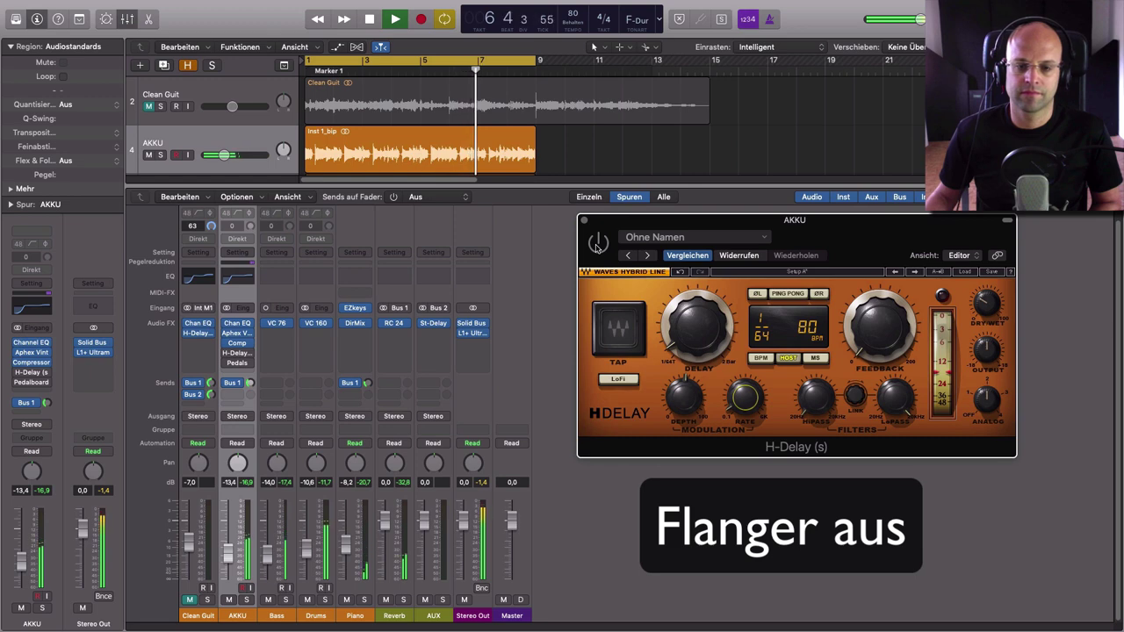
pyautogui.click(598, 244)
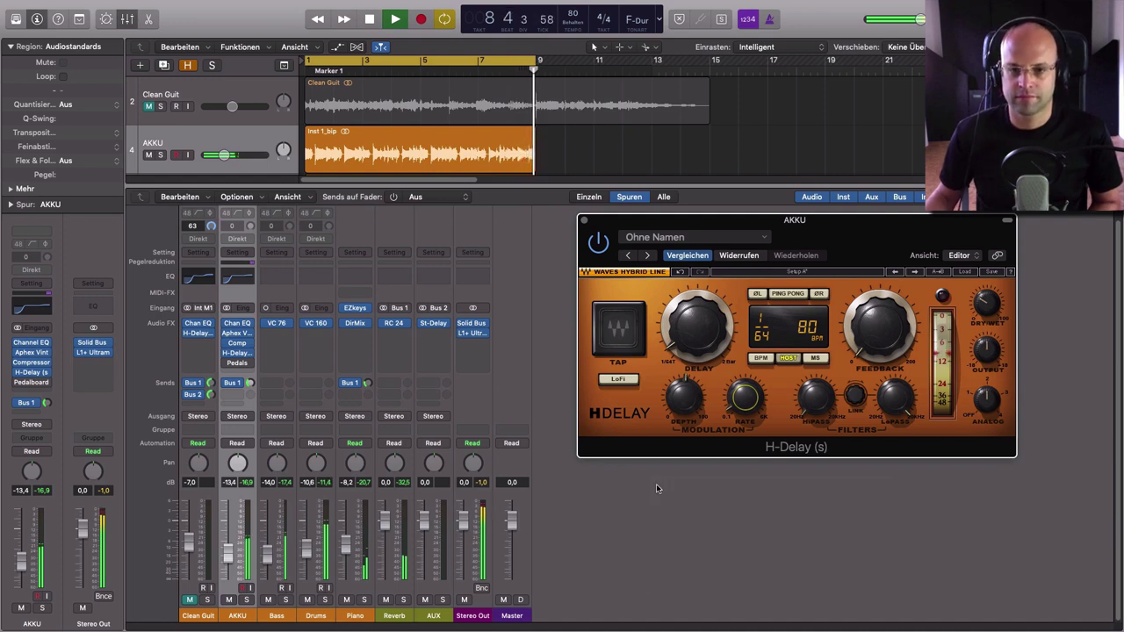
pyautogui.press('space')
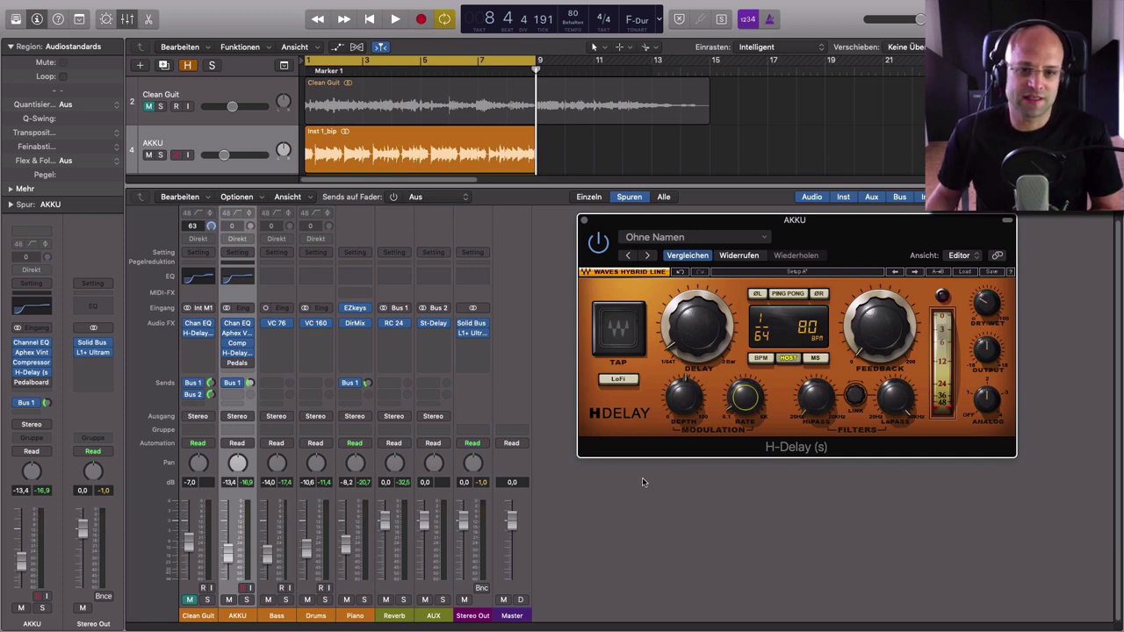
# Step: Unmute and solo the Clean Guit track, and close the AKKU track's H-Delay window
pyautogui.click(160, 156)
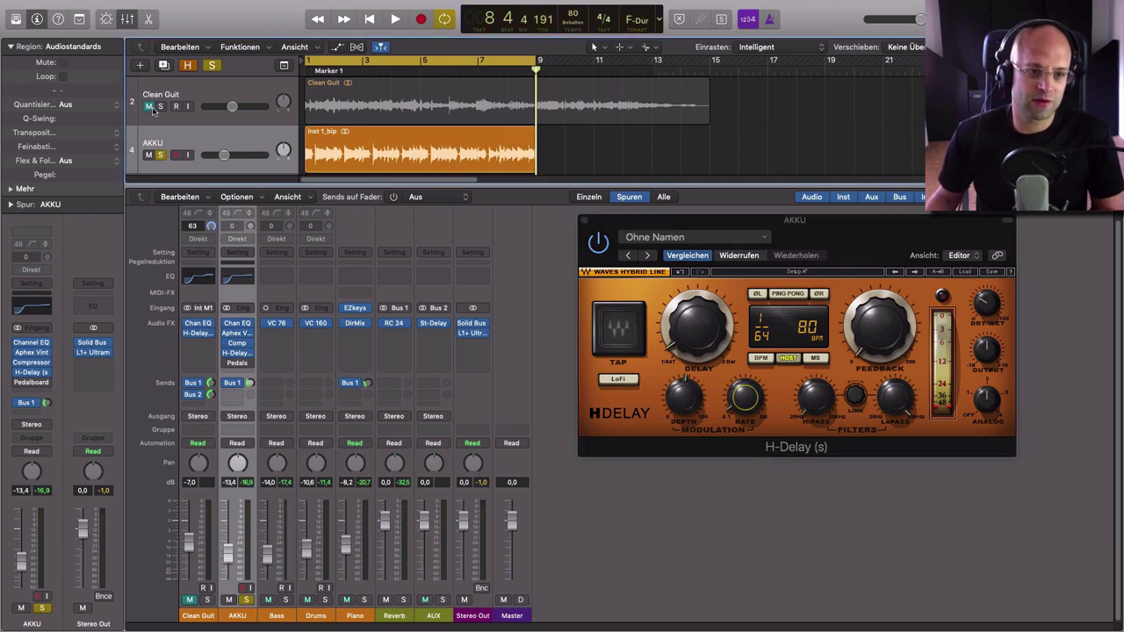
pyautogui.click(160, 155)
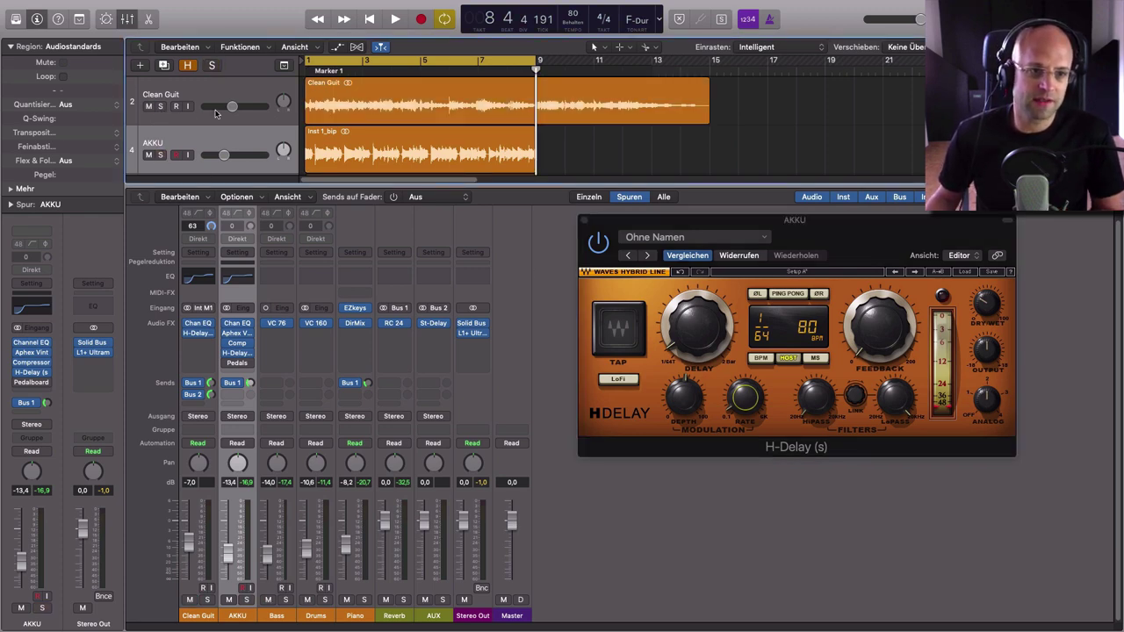
pyautogui.click(198, 115)
pyautogui.click(160, 106)
pyautogui.click(583, 221)
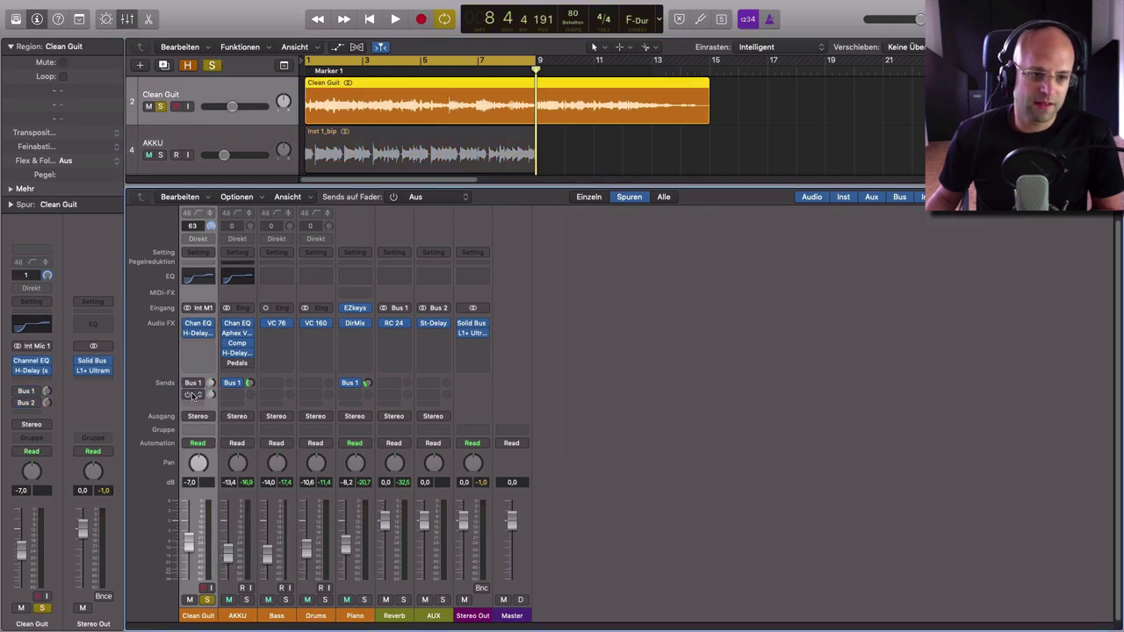
# Step: Bypass the Clean Guit track's H-Delay and its Bus 1 and Bus 2 sends, and audition the dry guitar
pyautogui.click(185, 337)
pyautogui.press('space')
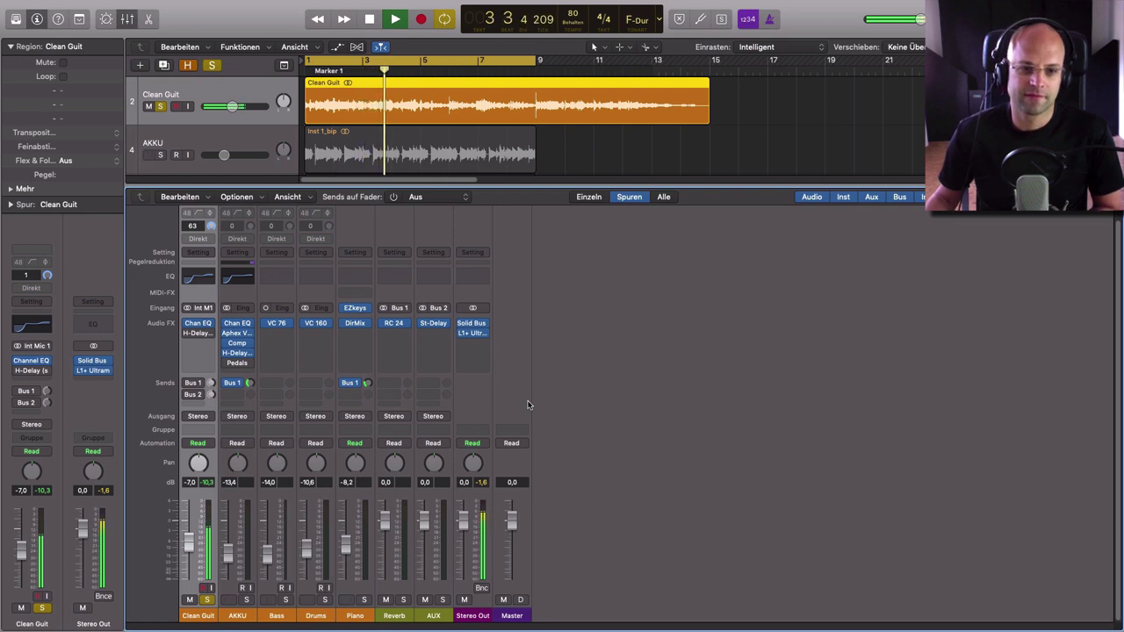
pyautogui.press('space')
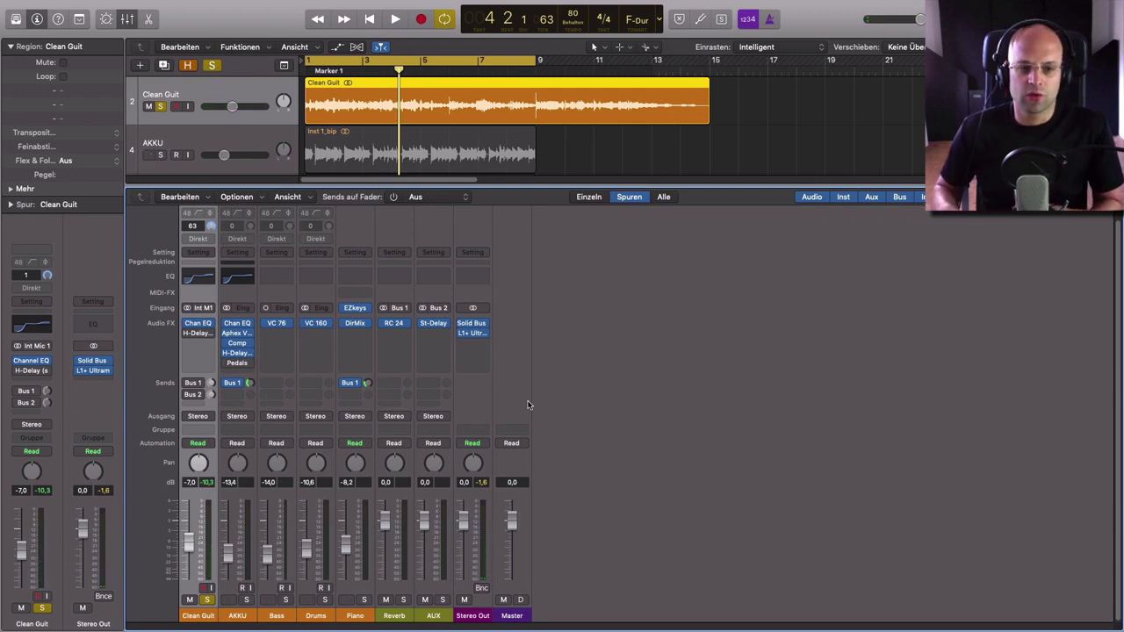
# Step: Open the Clean Guit track's H-Delay, place its window beside the mixer channels and adjust the Feedback
pyautogui.click(200, 336)
pyautogui.moveTo(276, 40); pyautogui.dragTo(836, 252)
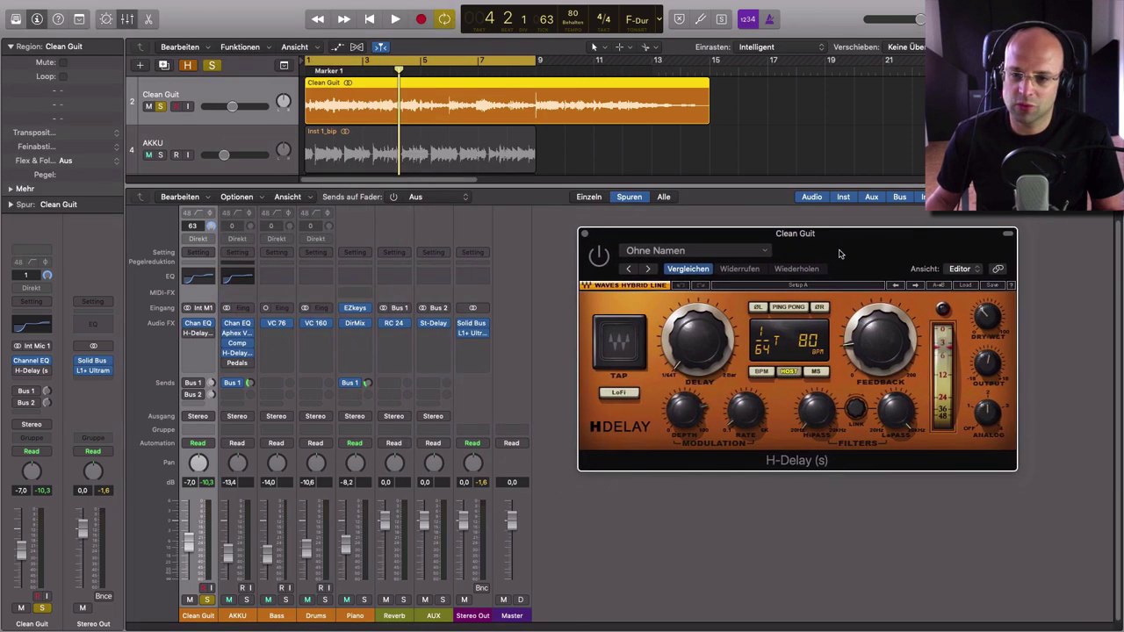
pyautogui.moveTo(876, 345); pyautogui.dragTo(857, 367)
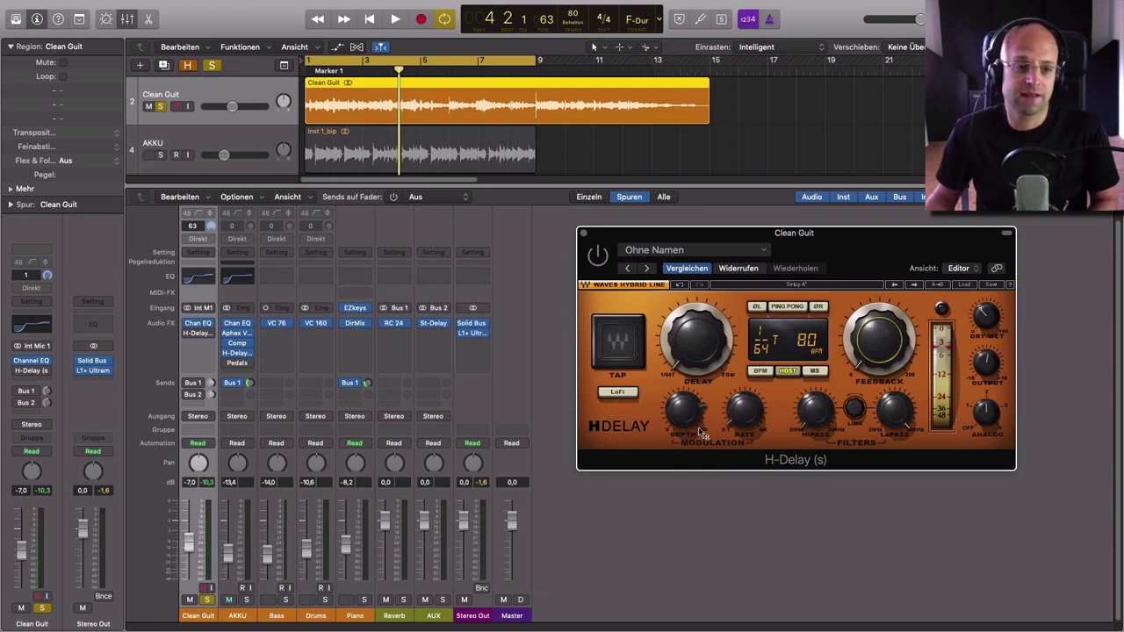
# Step: Play the soloed Clean Guit track, compare H-Delay active and bypassed while checking its modulation Rate and Depth, and leave it active
pyautogui.press('space')
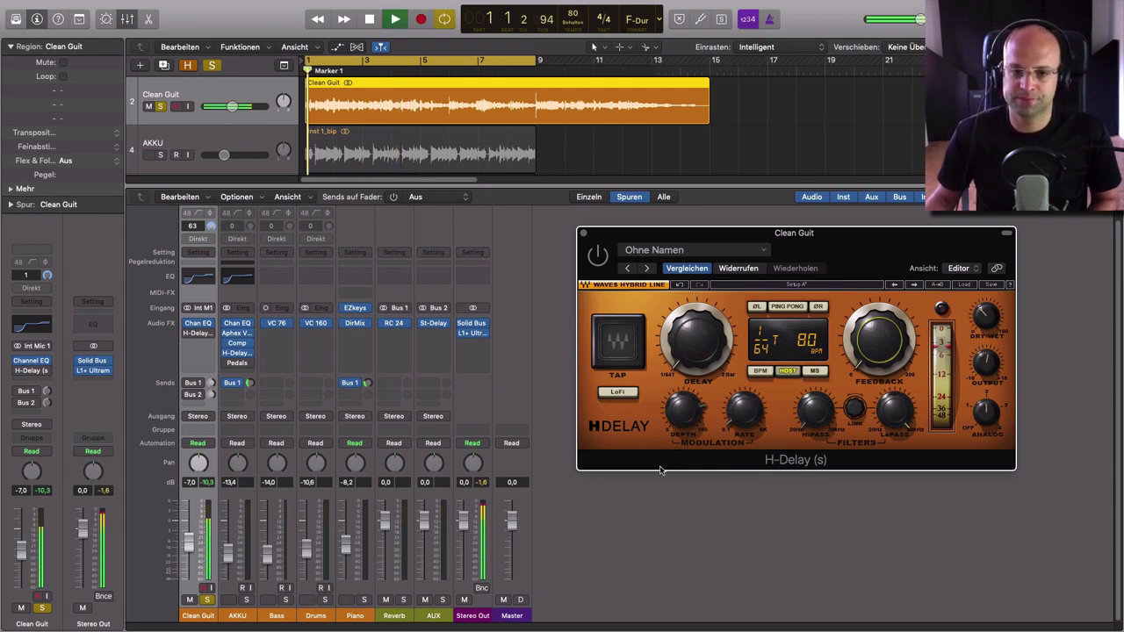
pyautogui.click(597, 259)
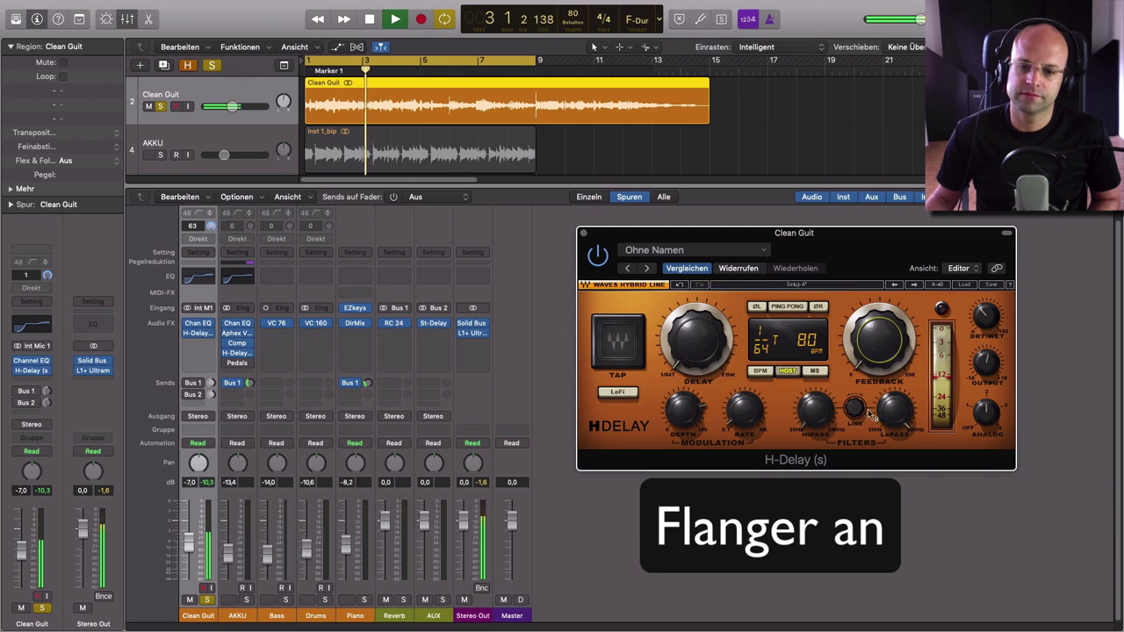
pyautogui.click(749, 422)
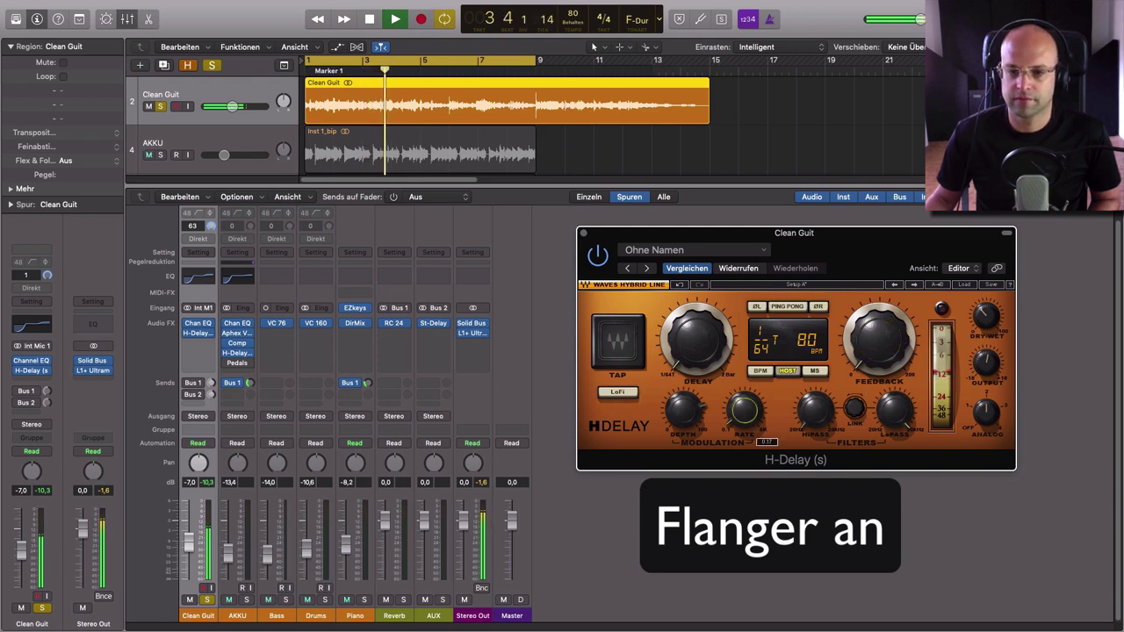
pyautogui.click(689, 422)
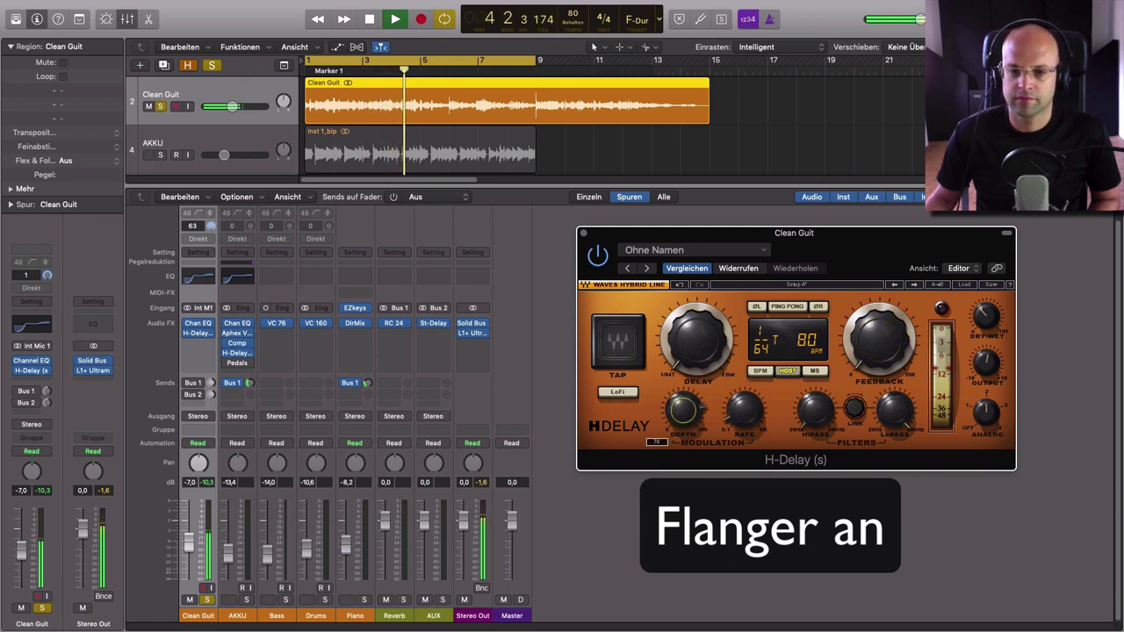
pyautogui.click(597, 255)
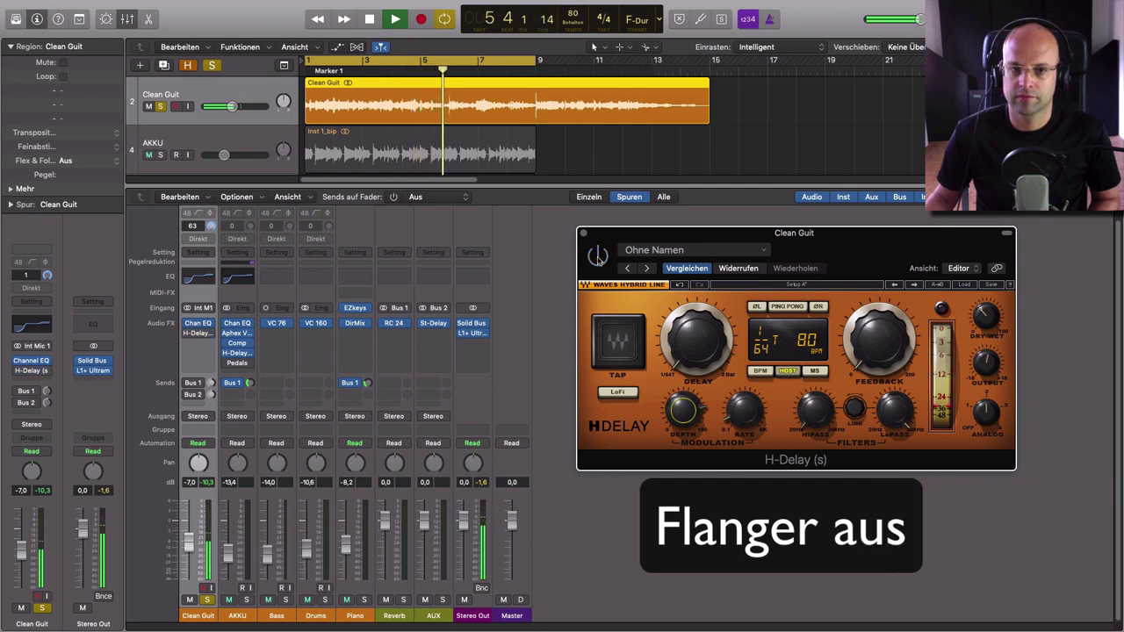
pyautogui.click(597, 256)
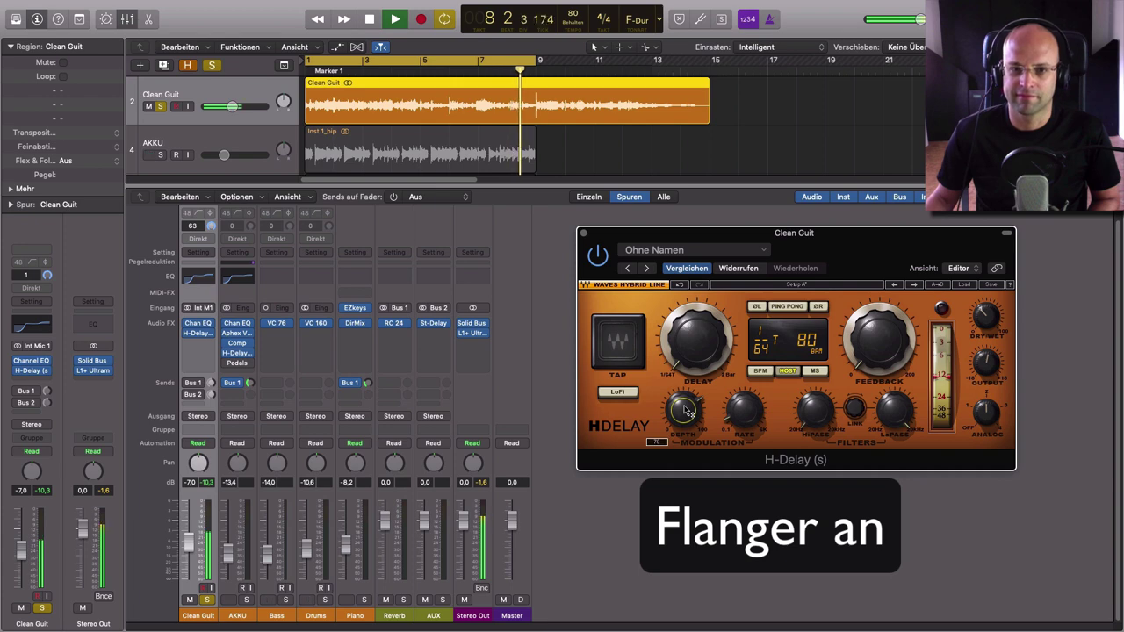
pyautogui.press('space')
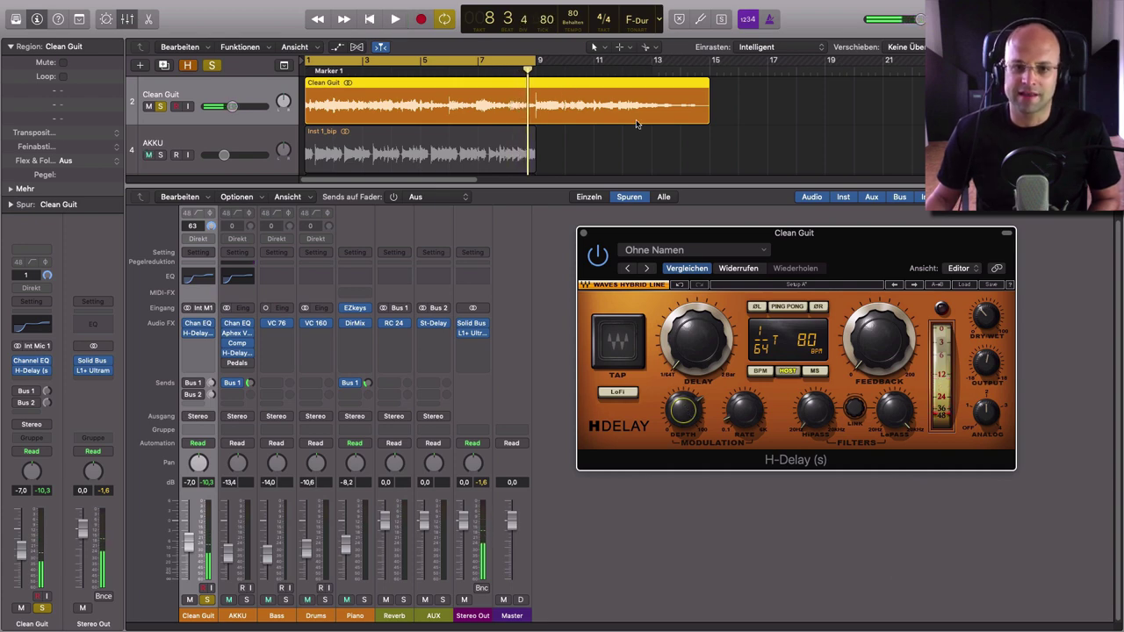
# Step: Set the cycle range to the Clean Guit region, and inspect the Reverb channel's RC 24 and the AUX channel's Stereo Delay
pyautogui.press('super+u')
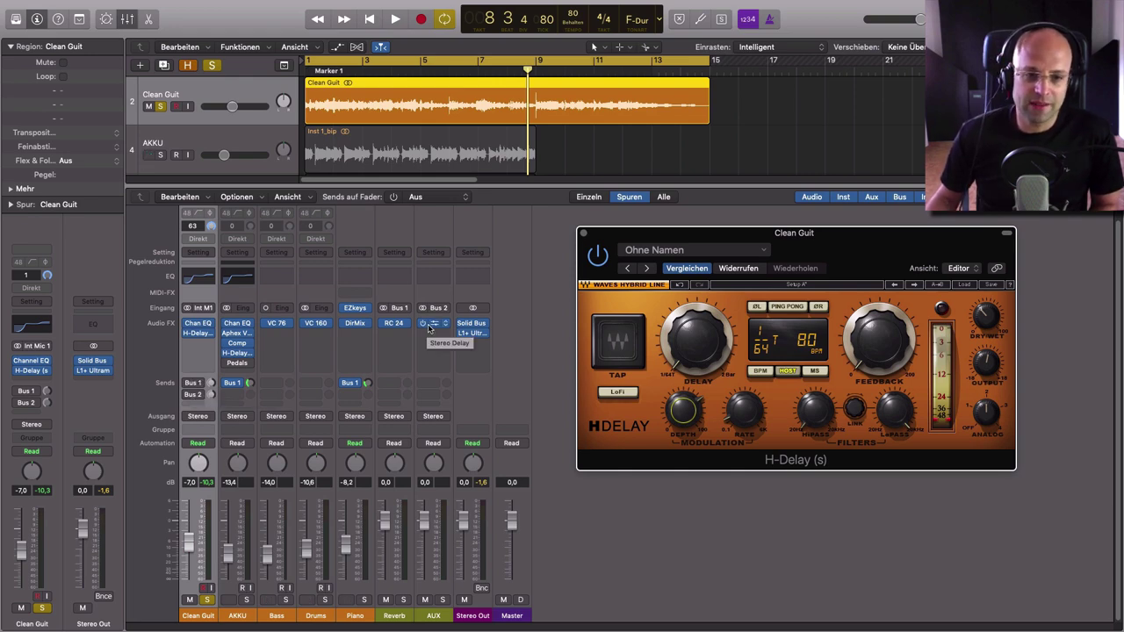
pyautogui.click(395, 328)
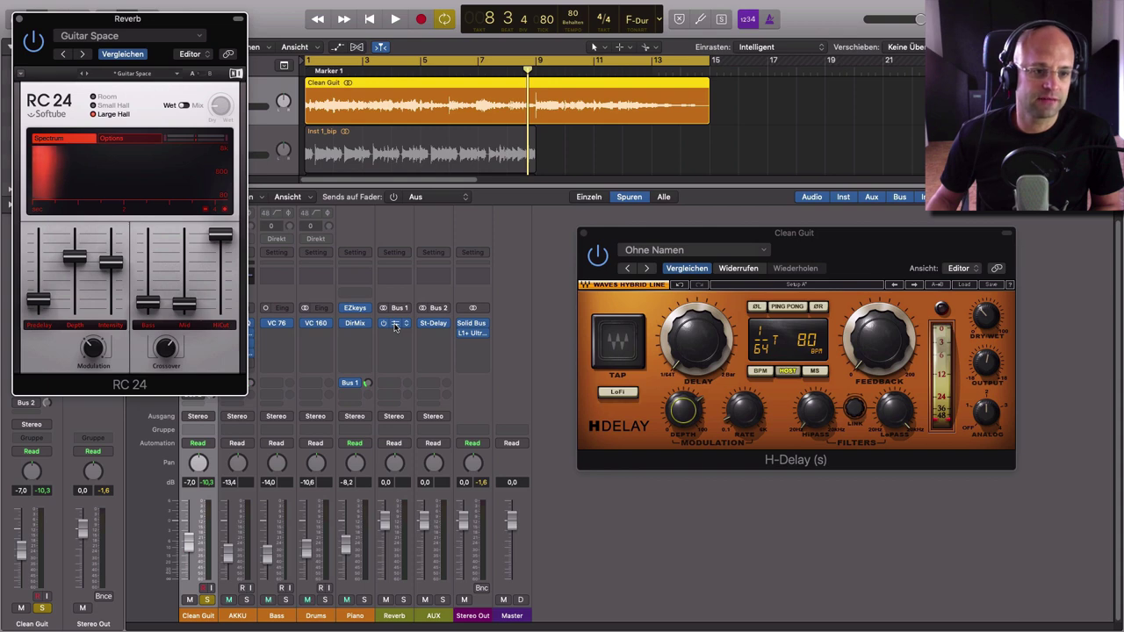
pyautogui.click(19, 20)
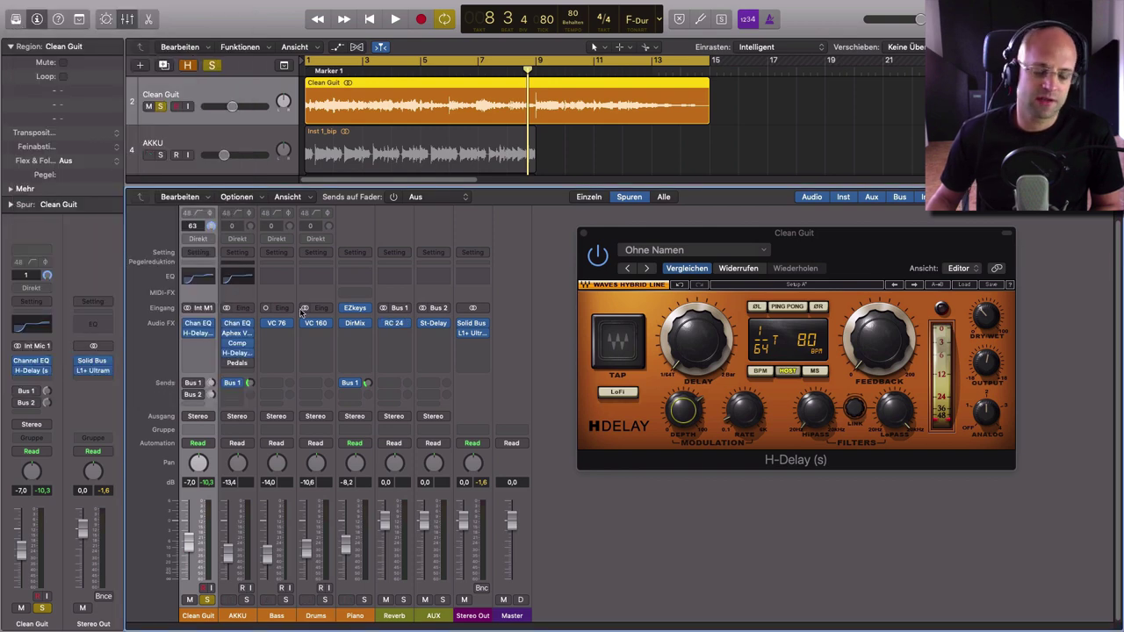
pyautogui.click(439, 326)
pyautogui.moveTo(271, 36); pyautogui.dragTo(641, 172)
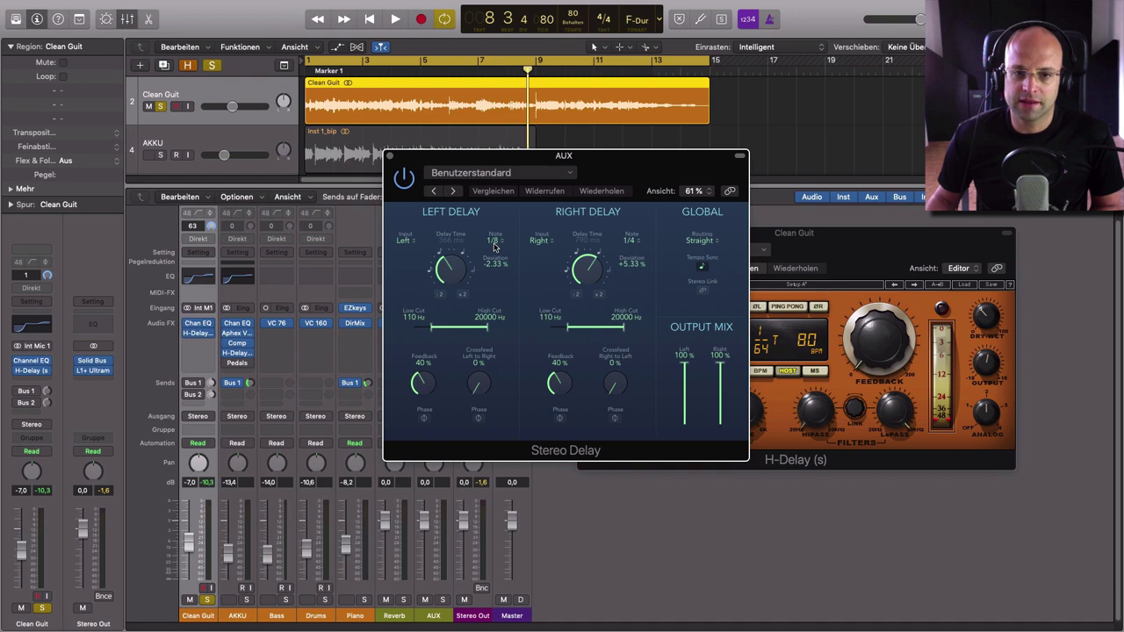
pyautogui.click(390, 157)
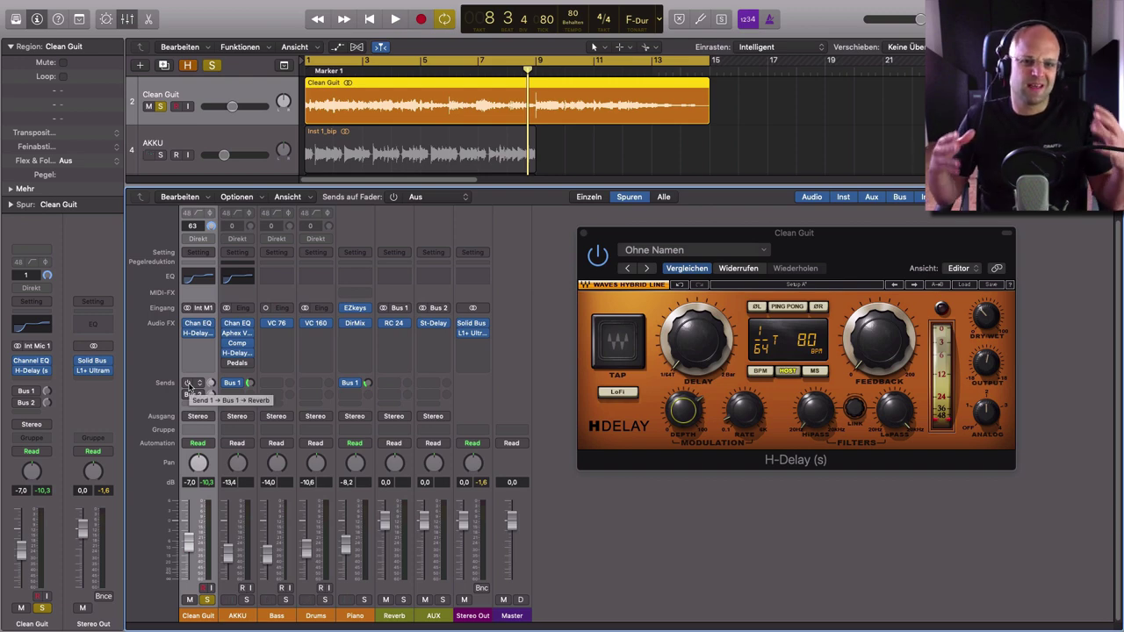
# Step: Audition the Clean Guit track from the start while activating its Bus 1 reverb send and Bus 2 delay send
pyautogui.press('Return')
pyautogui.press('space')
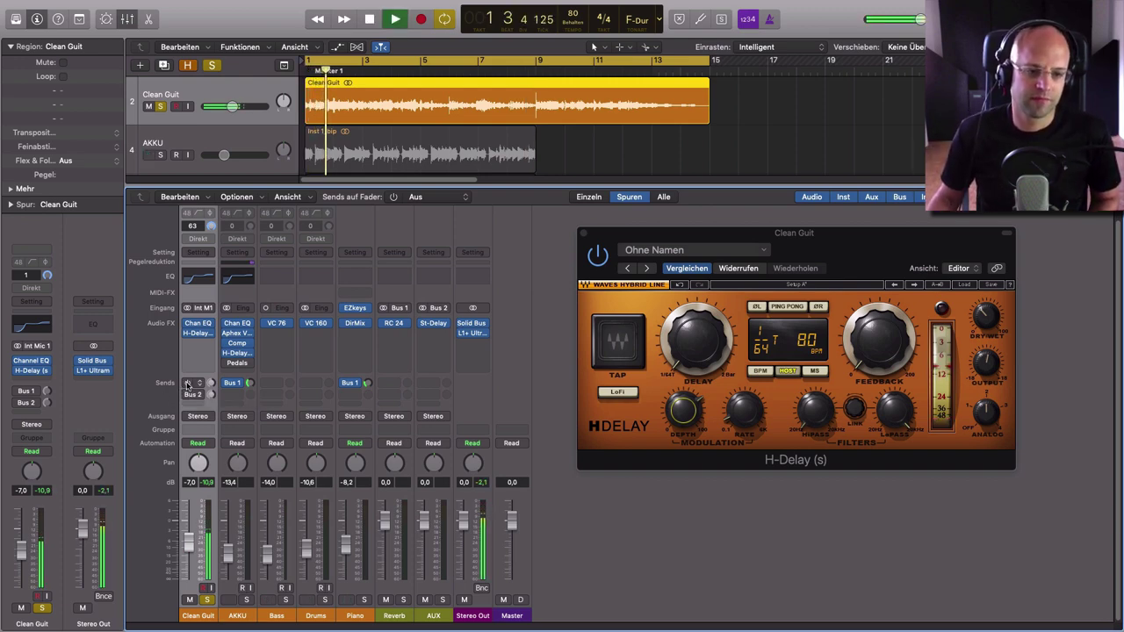
pyautogui.click(187, 385)
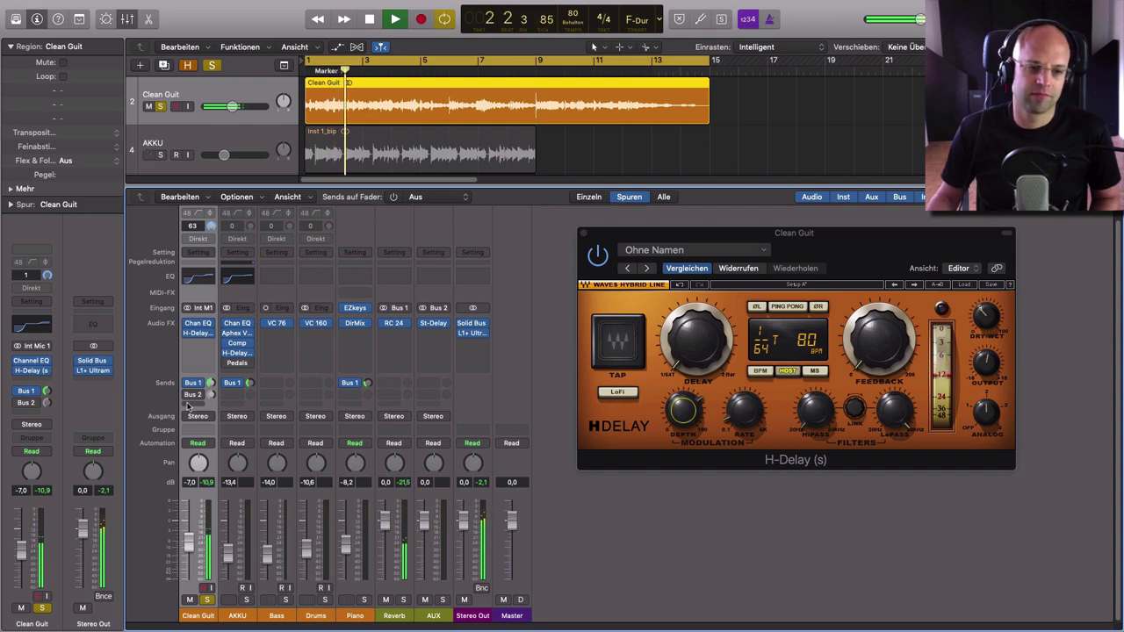
pyautogui.click(187, 396)
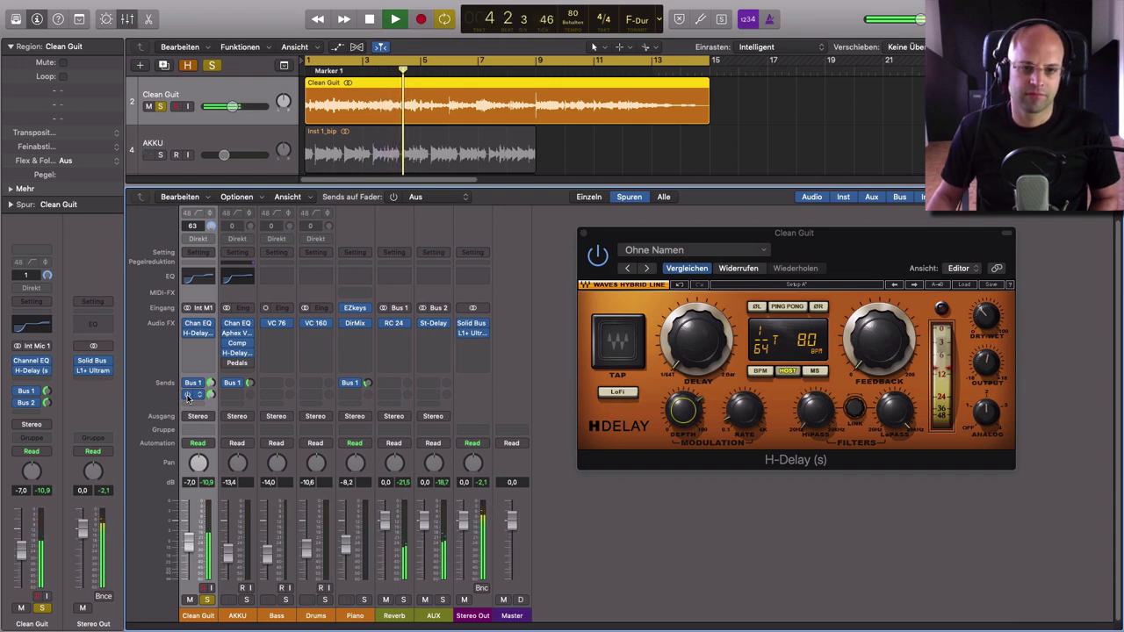
pyautogui.press('space')
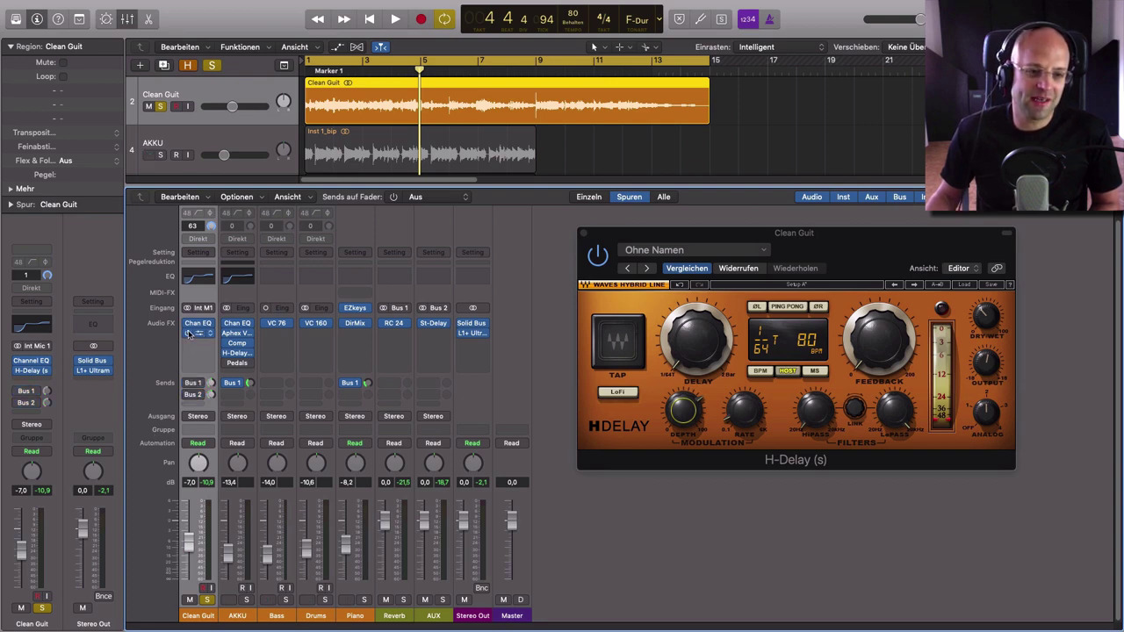
# Step: Turn off cycle mode and play the Clean Guit track, activating H-Delay, the Bus 1 send and the Bus 2 send one after another
pyautogui.click(480, 62)
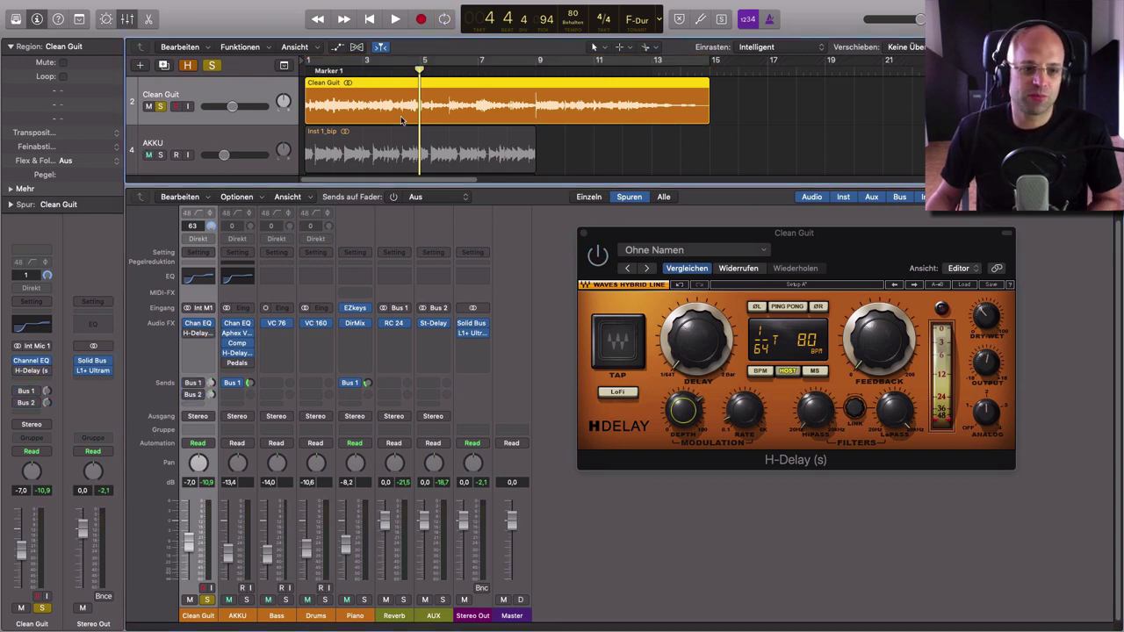
pyautogui.press('space')
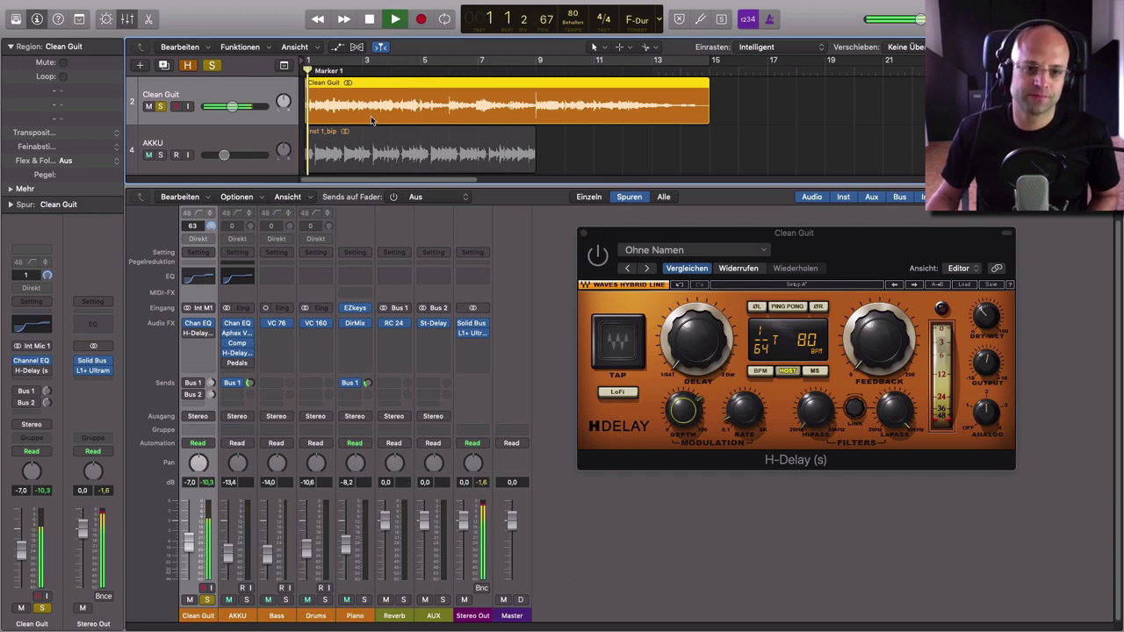
pyautogui.click(186, 384)
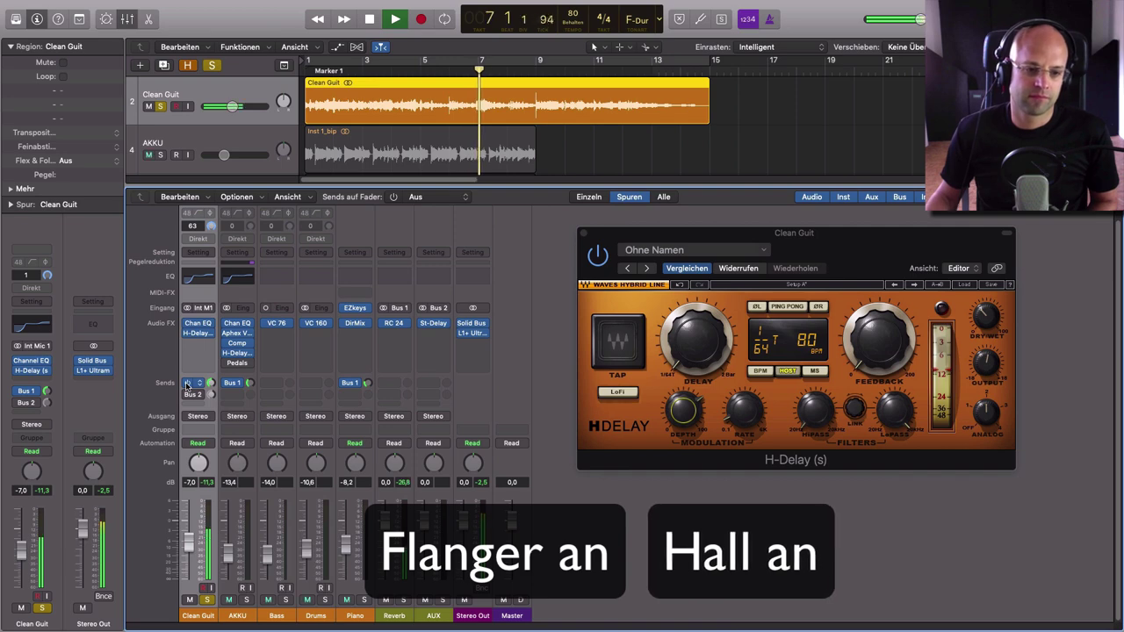
pyautogui.click(187, 395)
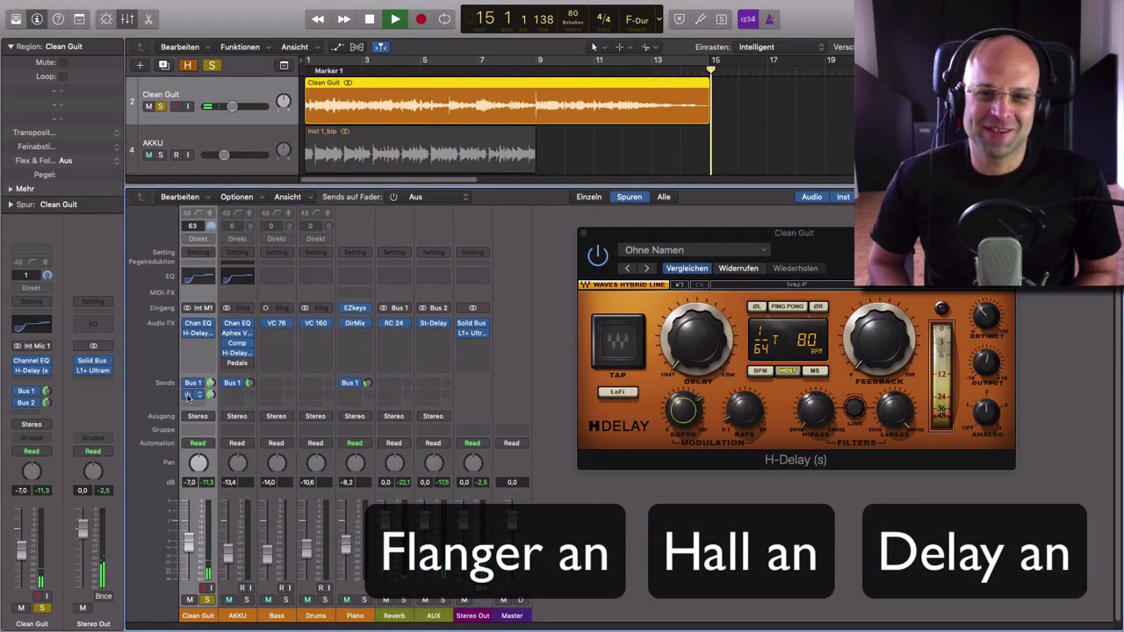
pyautogui.press('space')
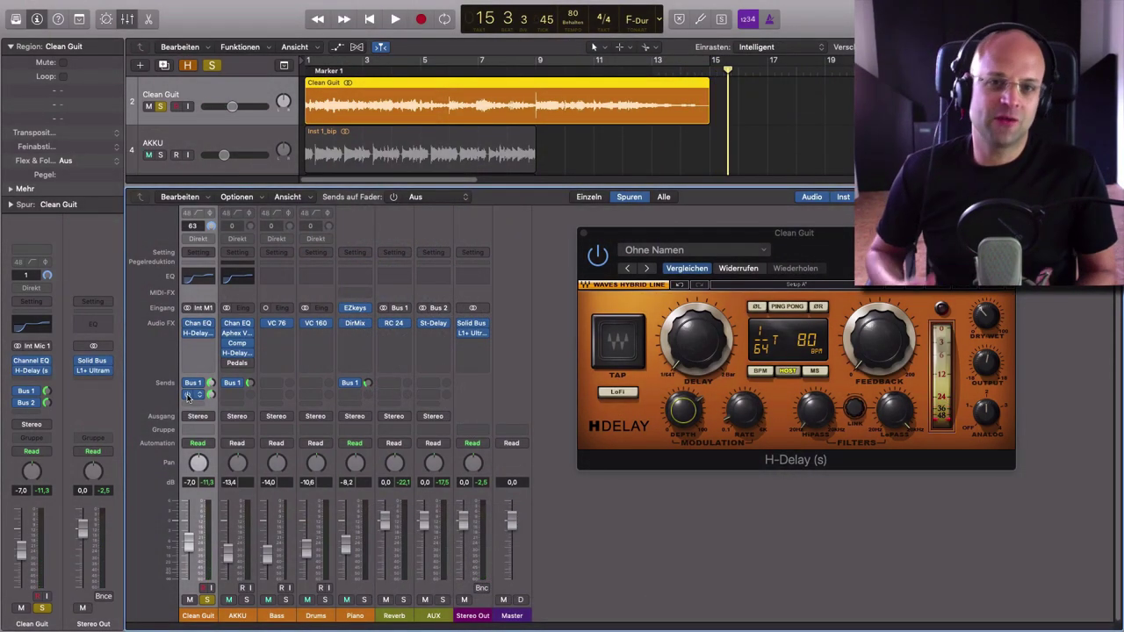